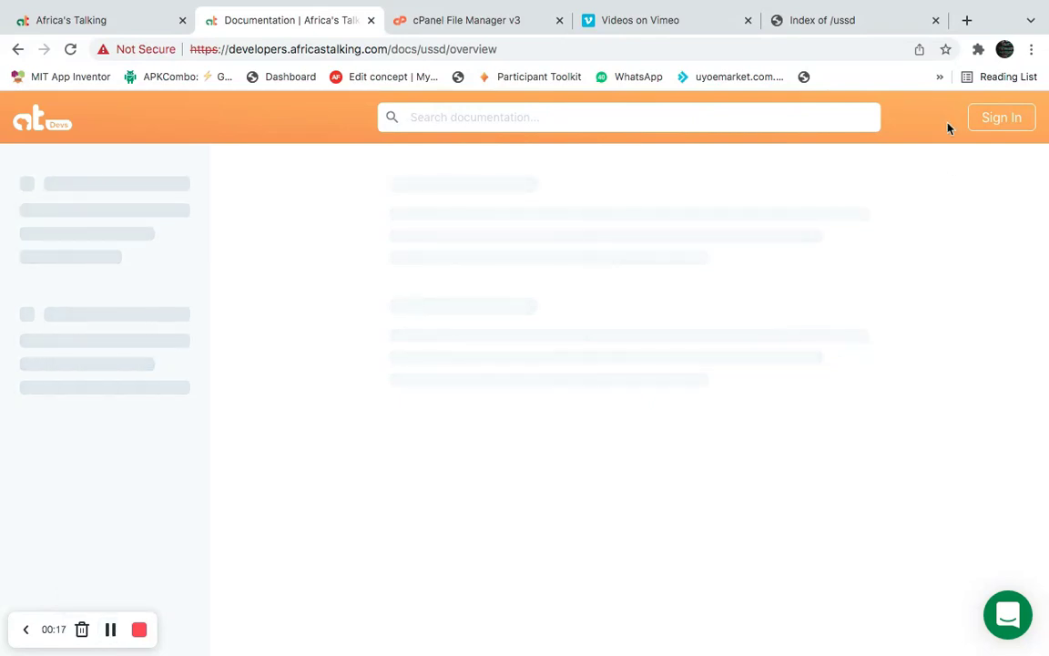
left_click(966, 20)
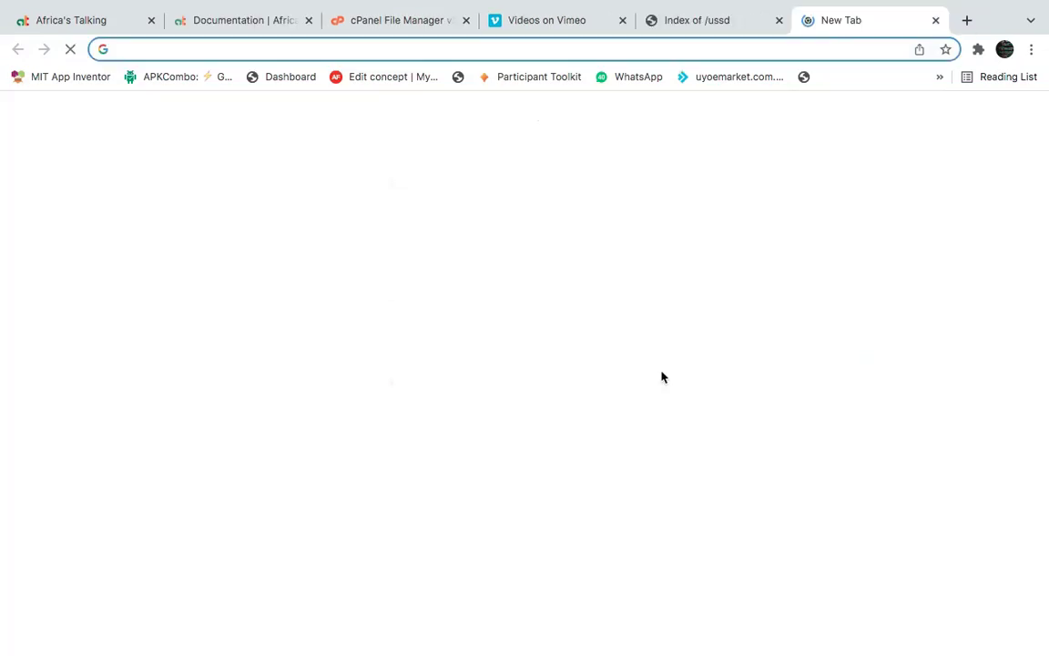
type("afr")
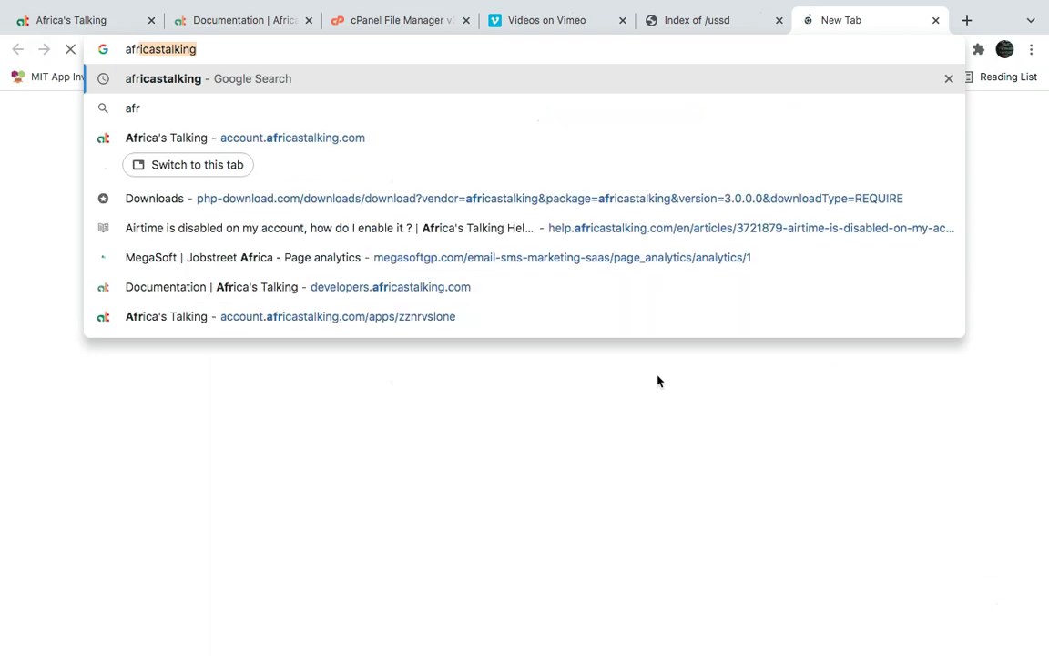
key("Return")
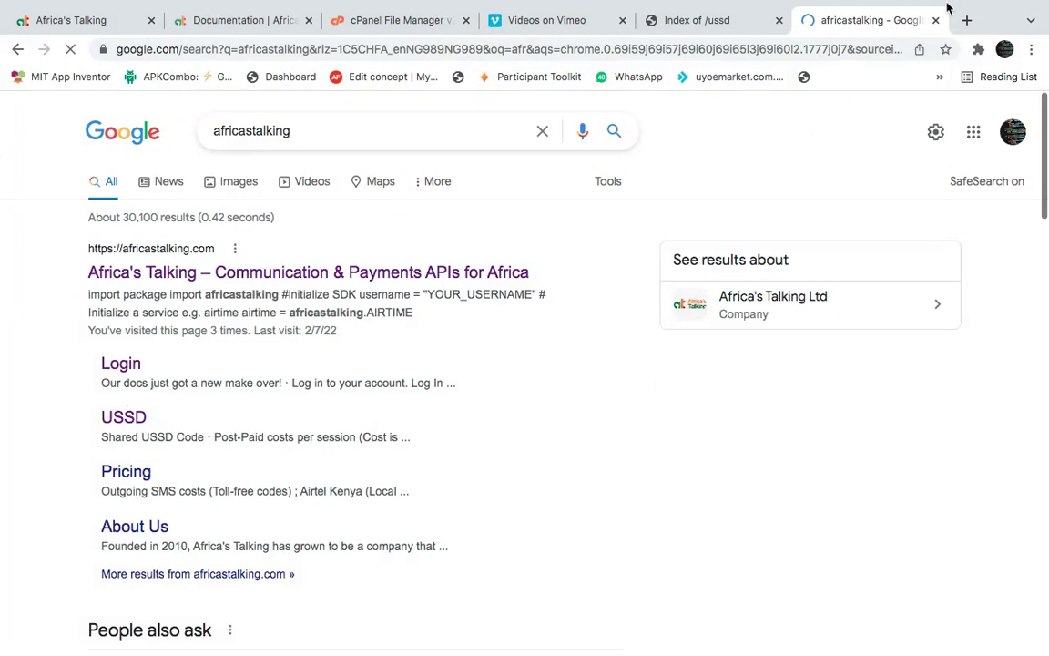
mouse_move(946, 7)
left_click(935, 57)
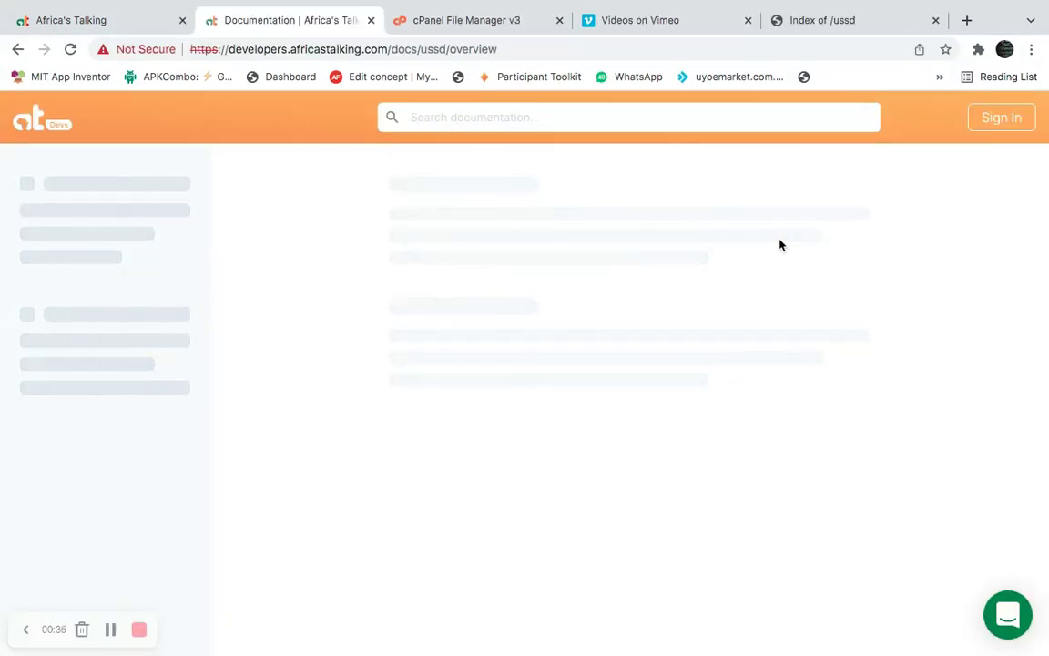
Open the empty ussd folder in cPanel File Manager, then bring up the estathub.com/ussd/ listing's address bar.
left_click(440, 19)
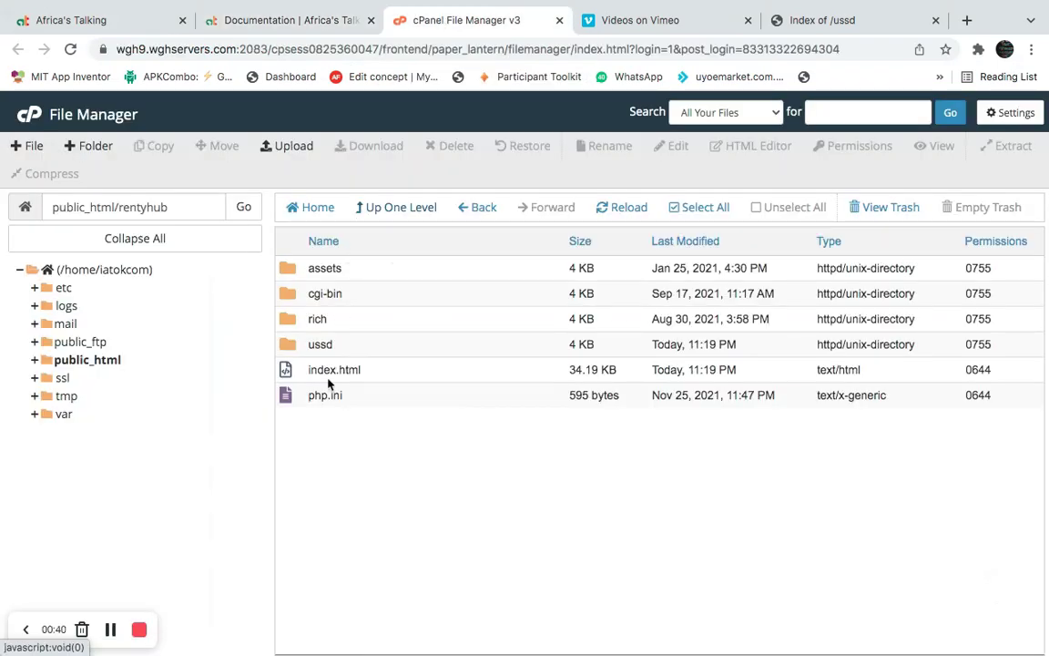
double_click(290, 345)
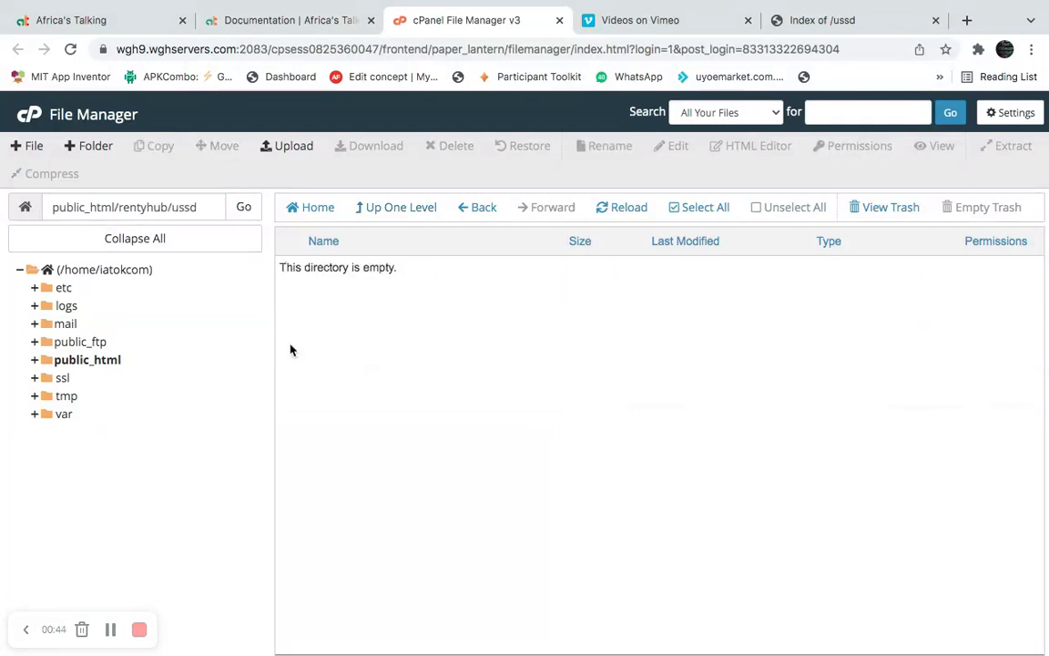
left_click(828, 25)
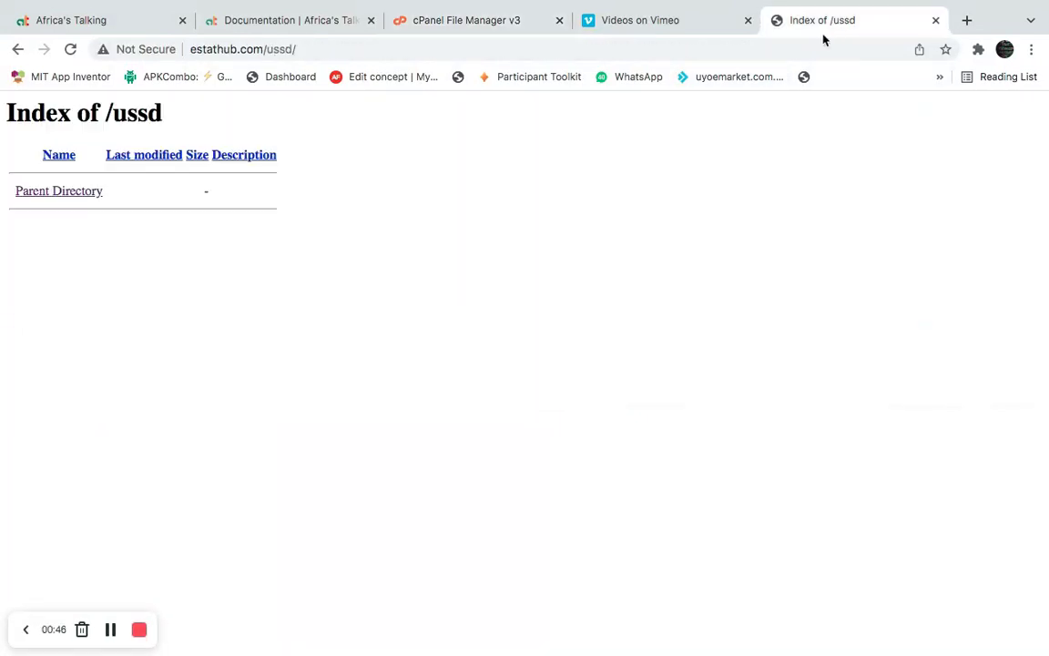
left_click(316, 49)
left_click(316, 49)
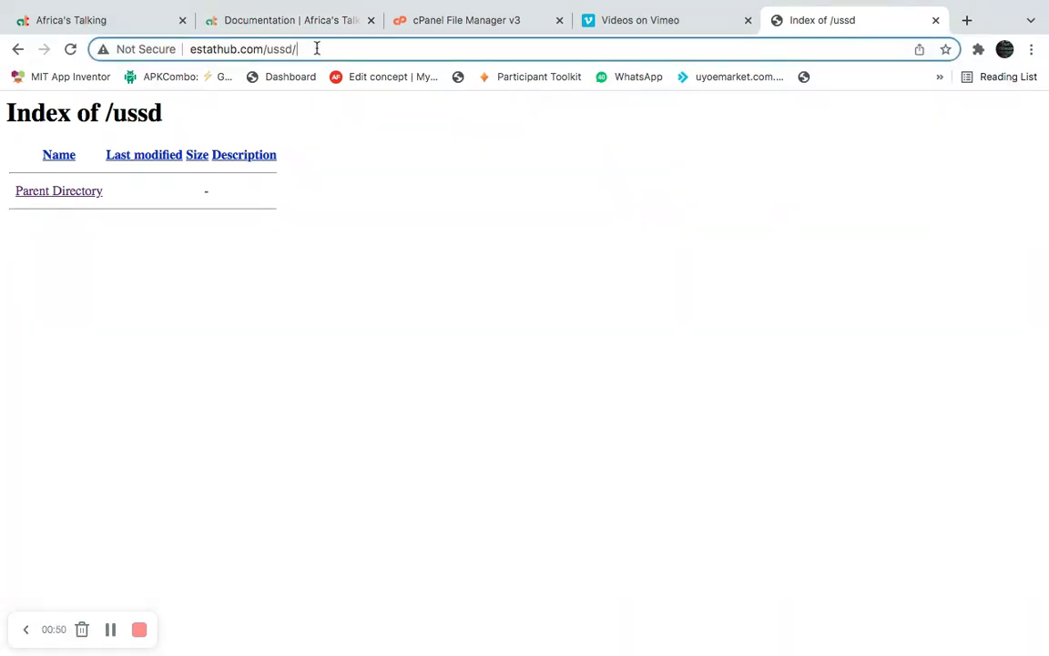
Enter the Africa's Talking Sandbox app, re-entering the account password after the session expired.
left_click(80, 19)
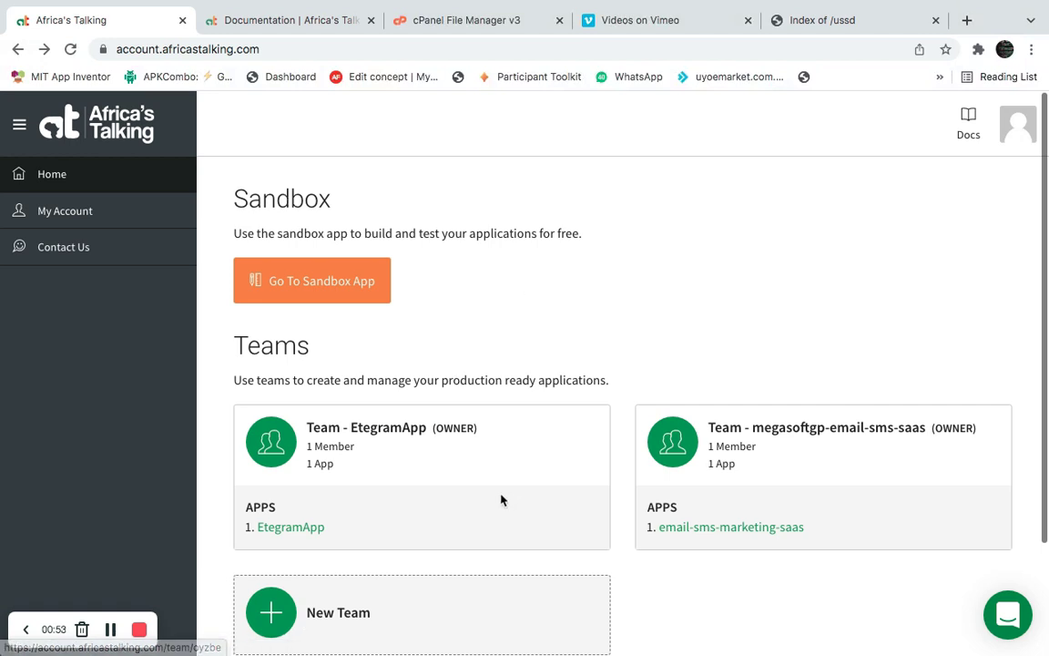
left_click(333, 281)
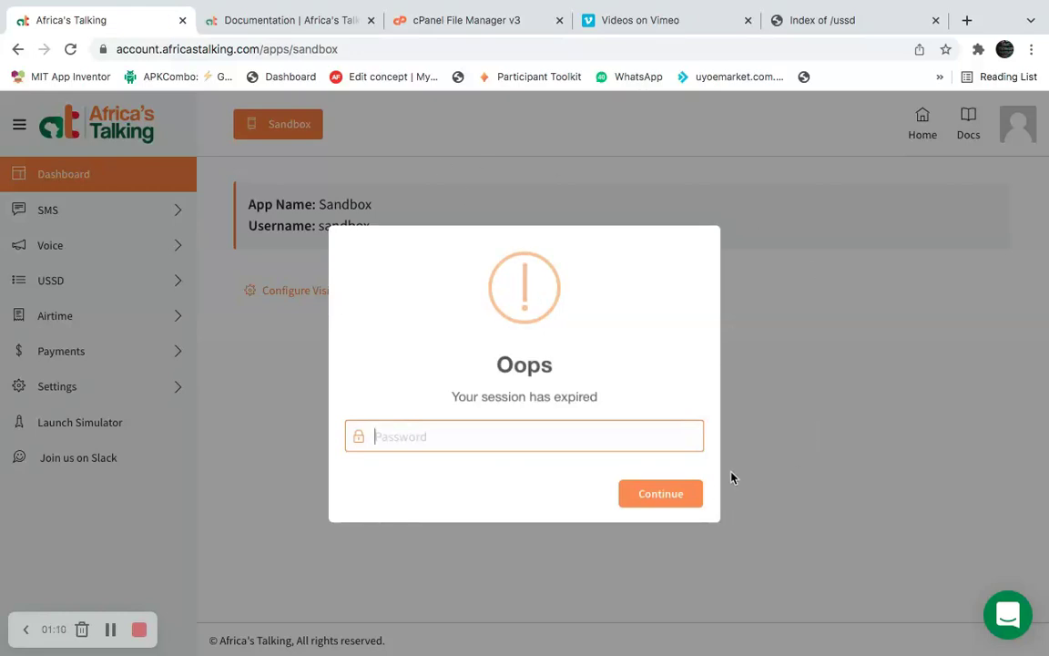
left_click(792, 423)
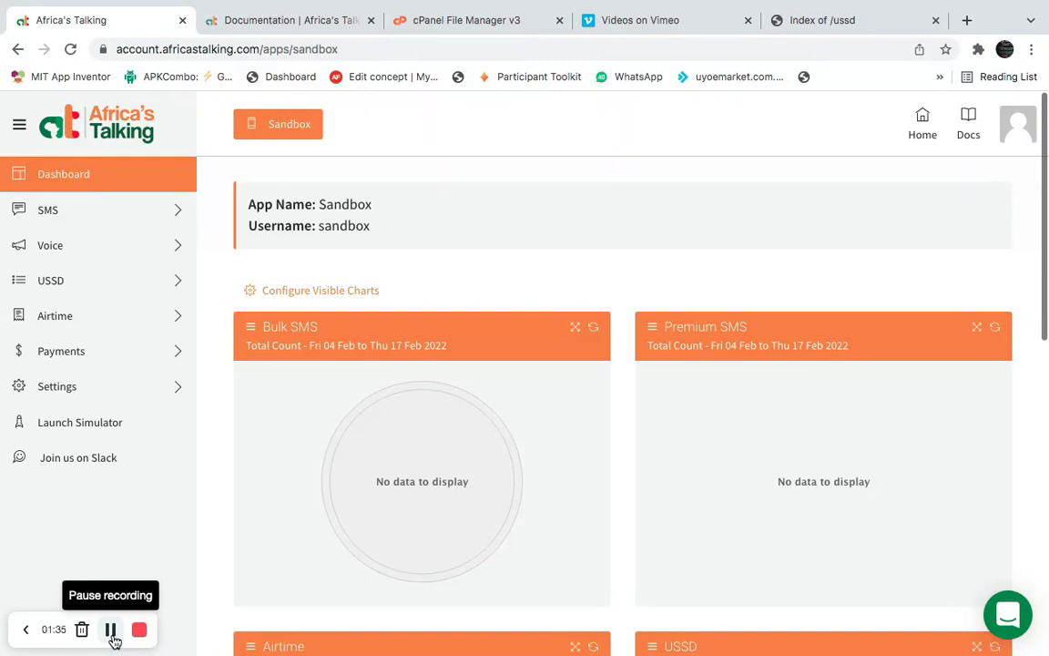
Review the existing *384*51742# USSD service code, then open the Create USSD Channel form.
left_click(176, 276)
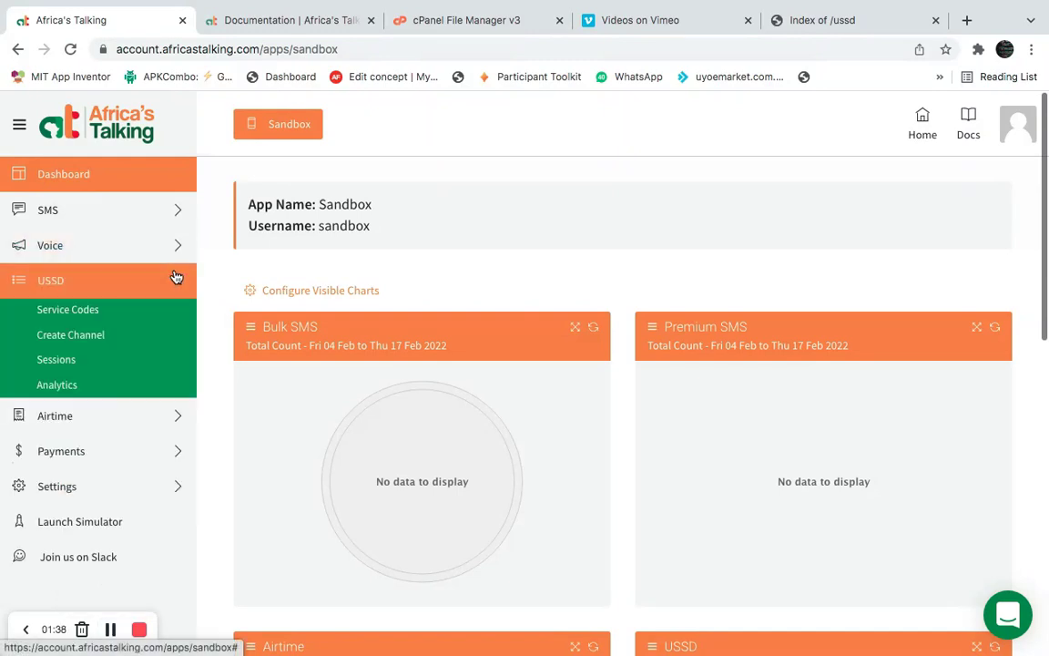
left_click(96, 324)
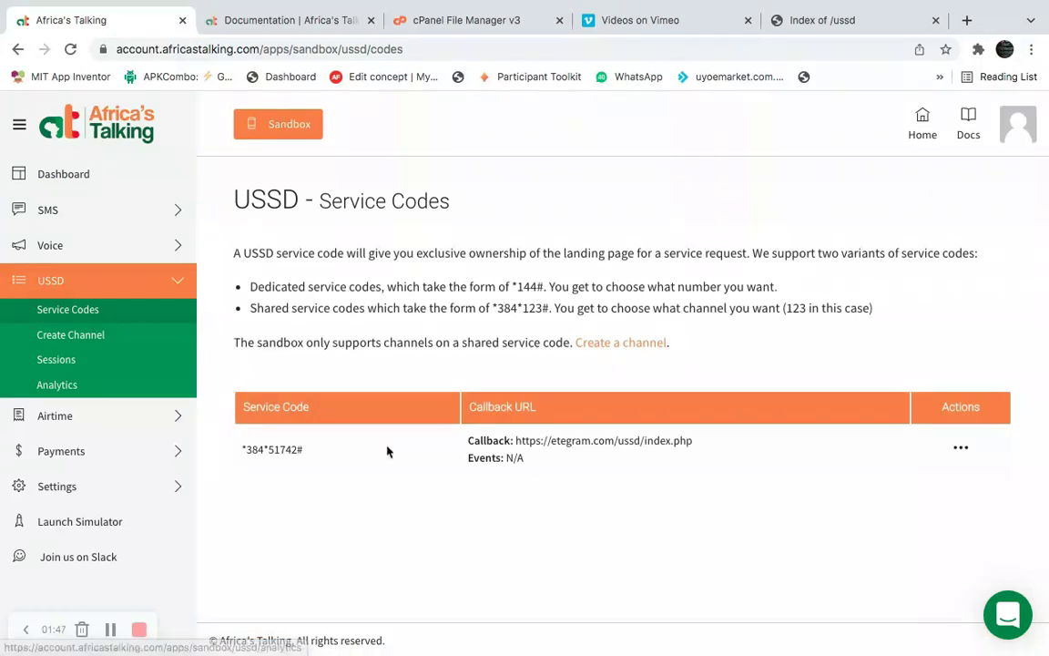
left_click(967, 449)
left_click(661, 436)
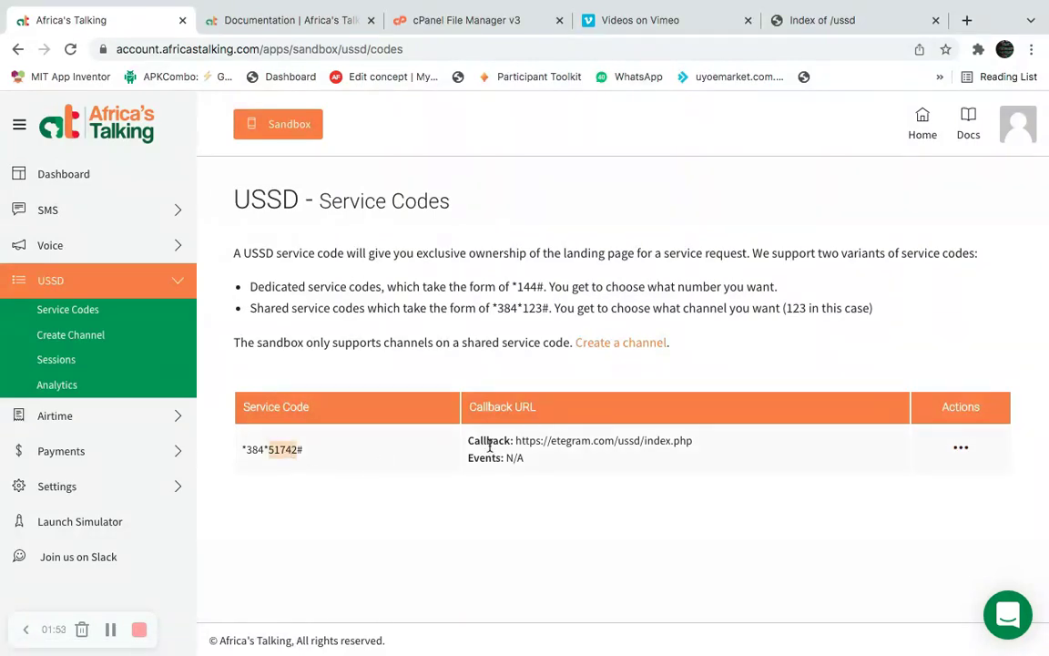
left_click(95, 337)
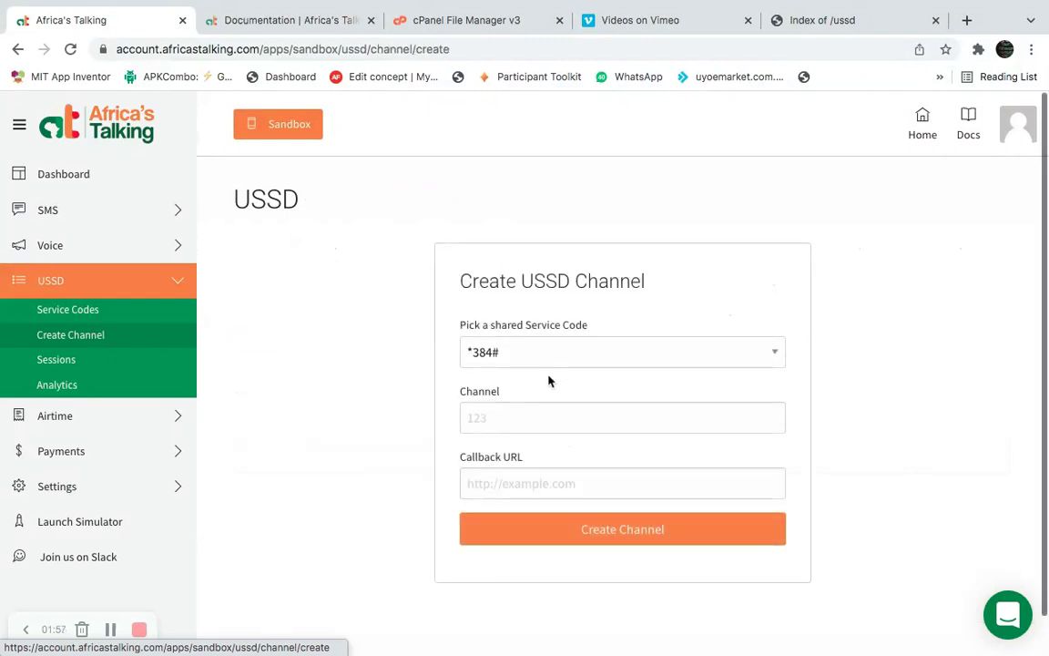
Check the USSD Analytics page and the empty Sessions log, then return to Create Channel.
left_click(566, 416)
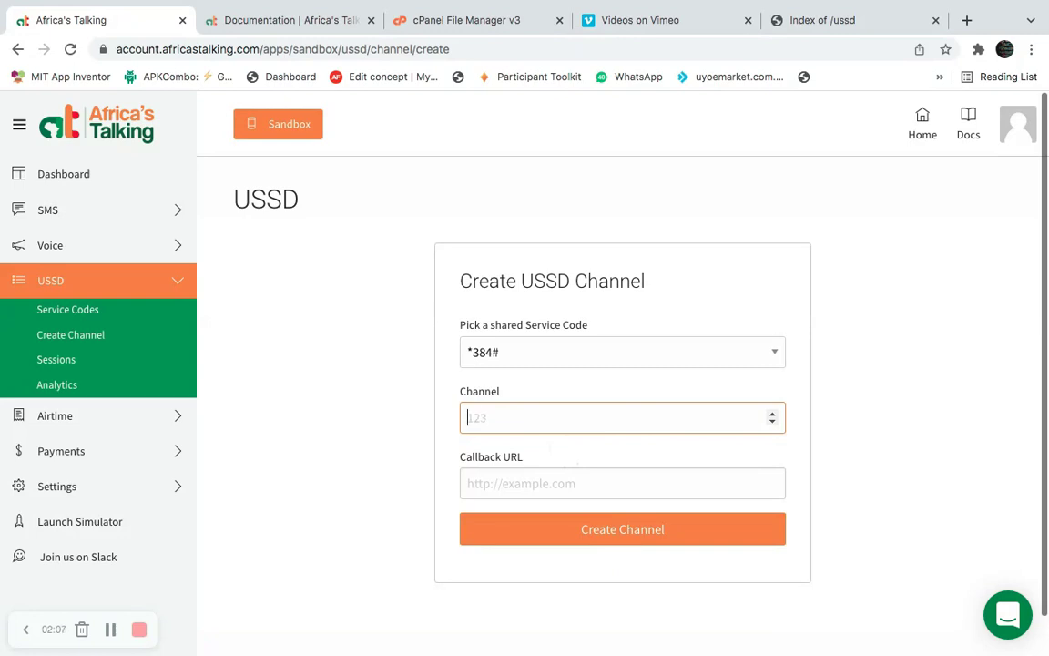
left_click(73, 381)
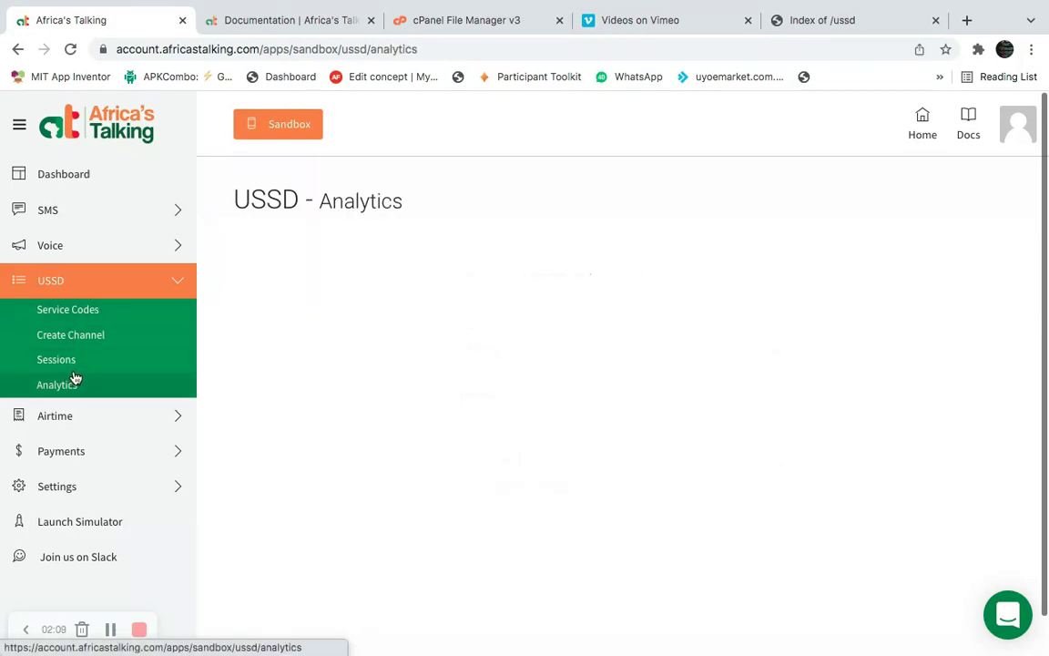
left_click(87, 362)
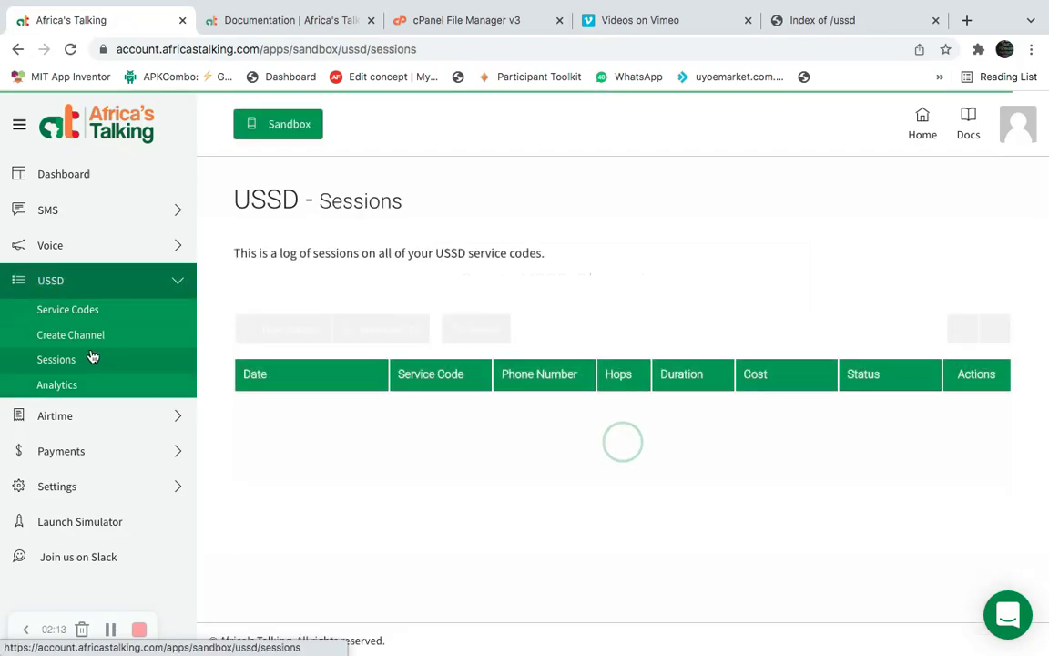
left_click(86, 342)
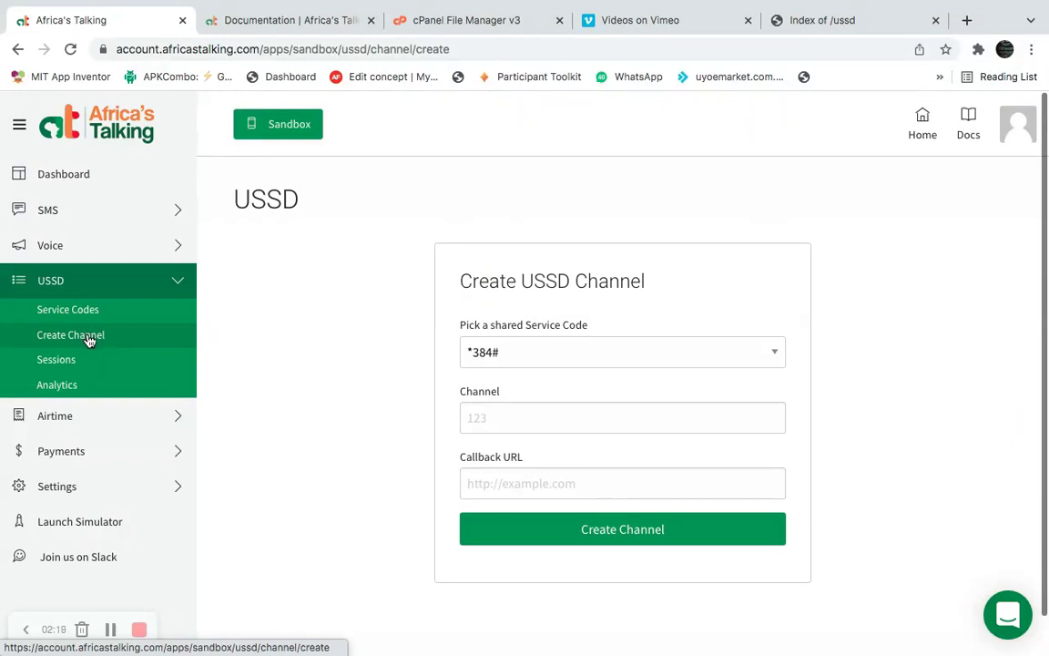
Enter channel number 123 under shared code *384# and move to Callback URL.
left_click(581, 428)
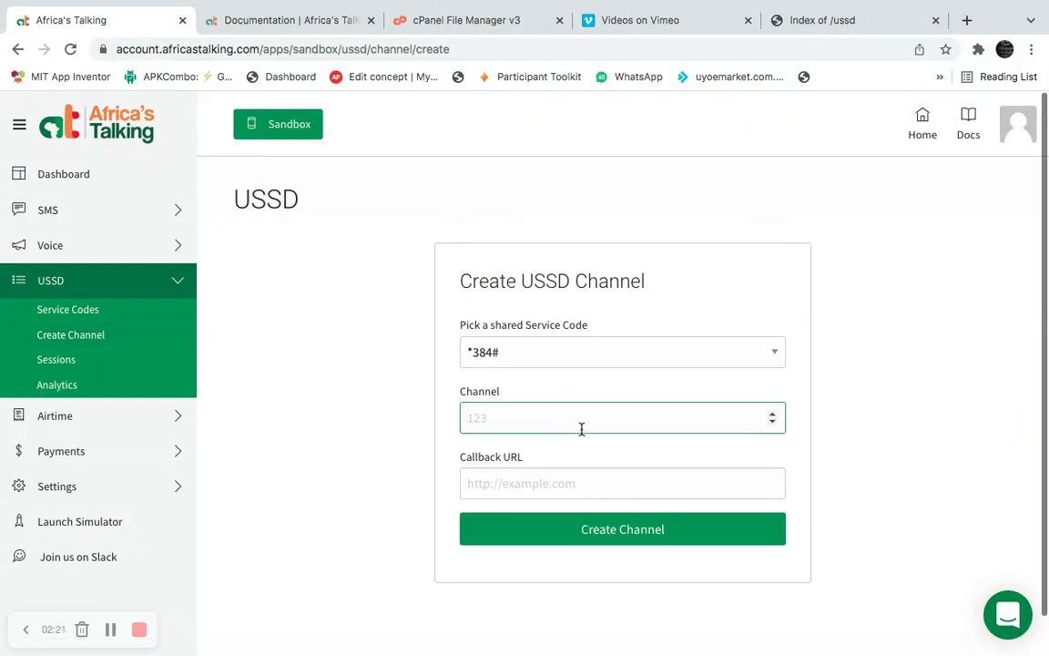
type("123")
left_click(510, 476)
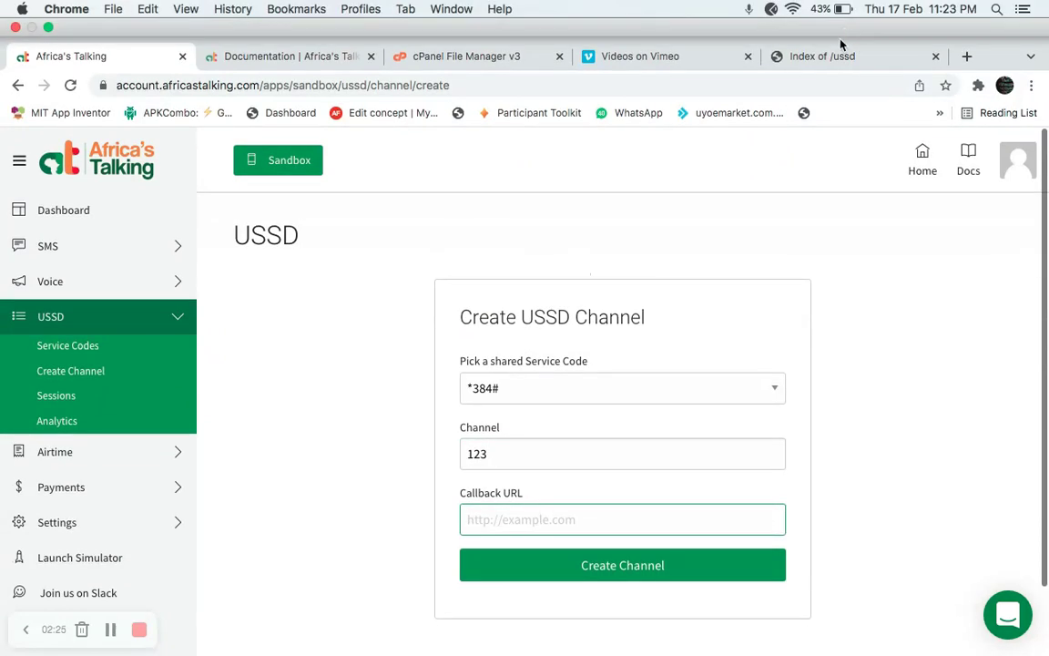
Load estathub.com/ussd/index.php in the ussd tab, which returns 404 Not Found.
left_click(852, 20)
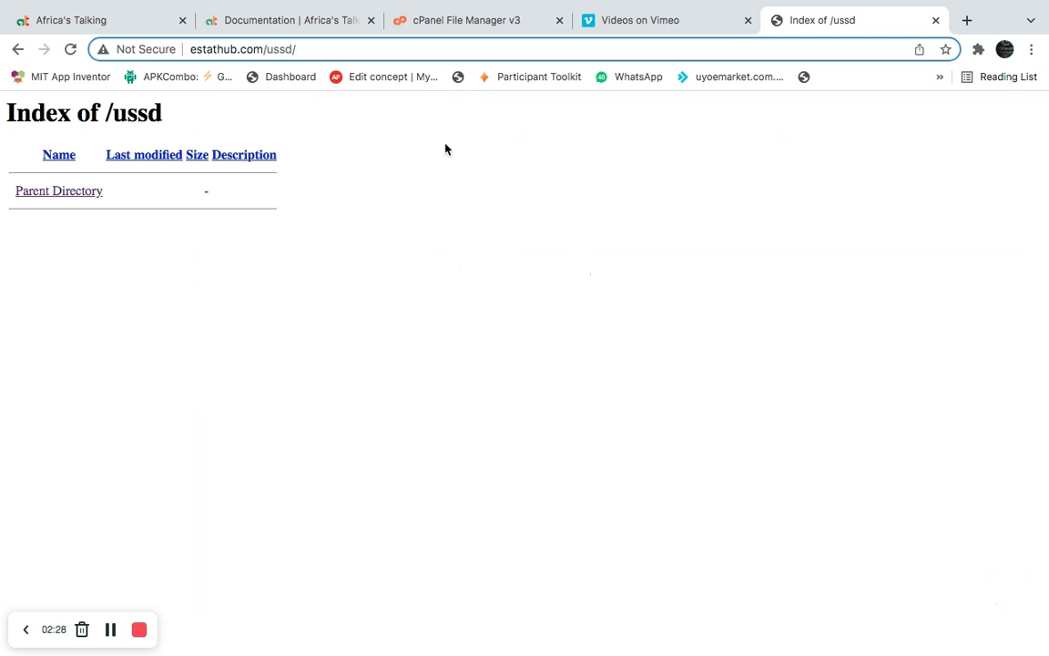
type("index.php")
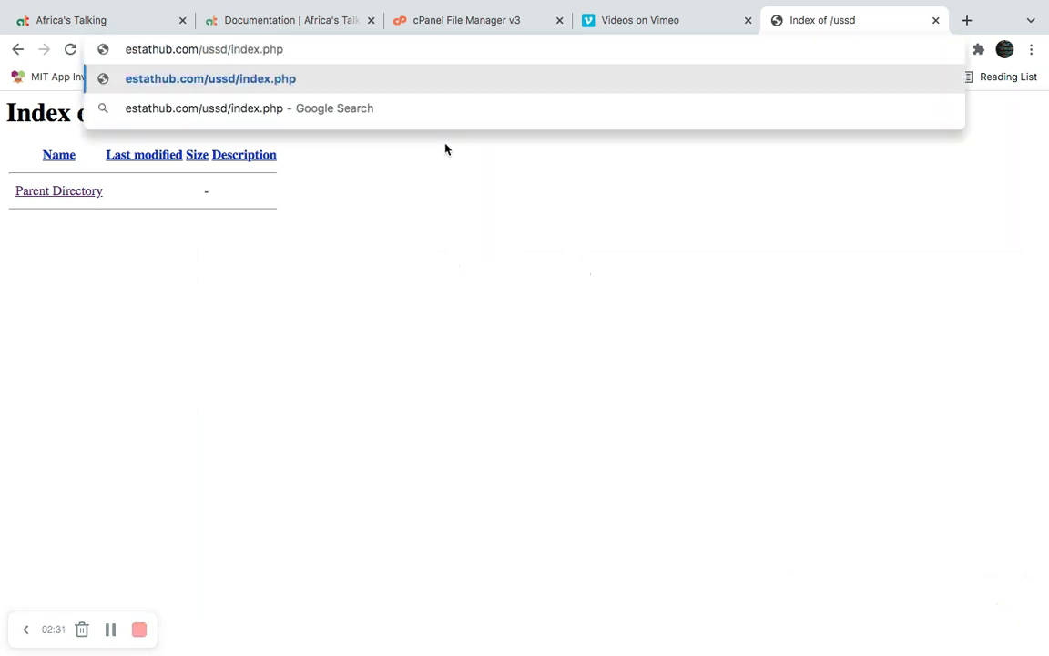
key("super+a")
key("super+c")
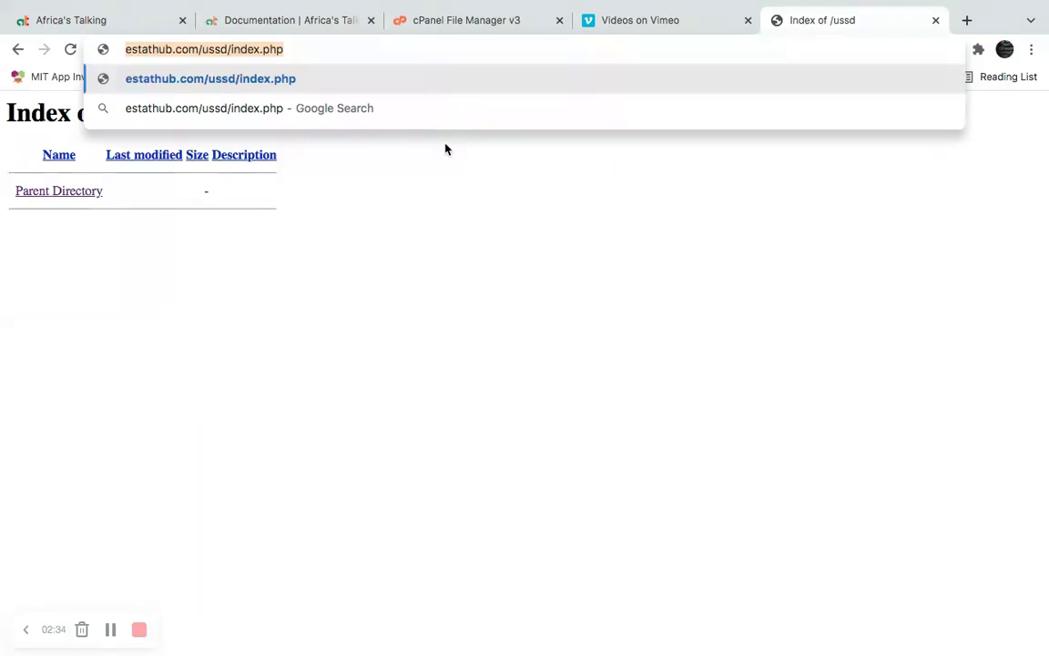
key("Return")
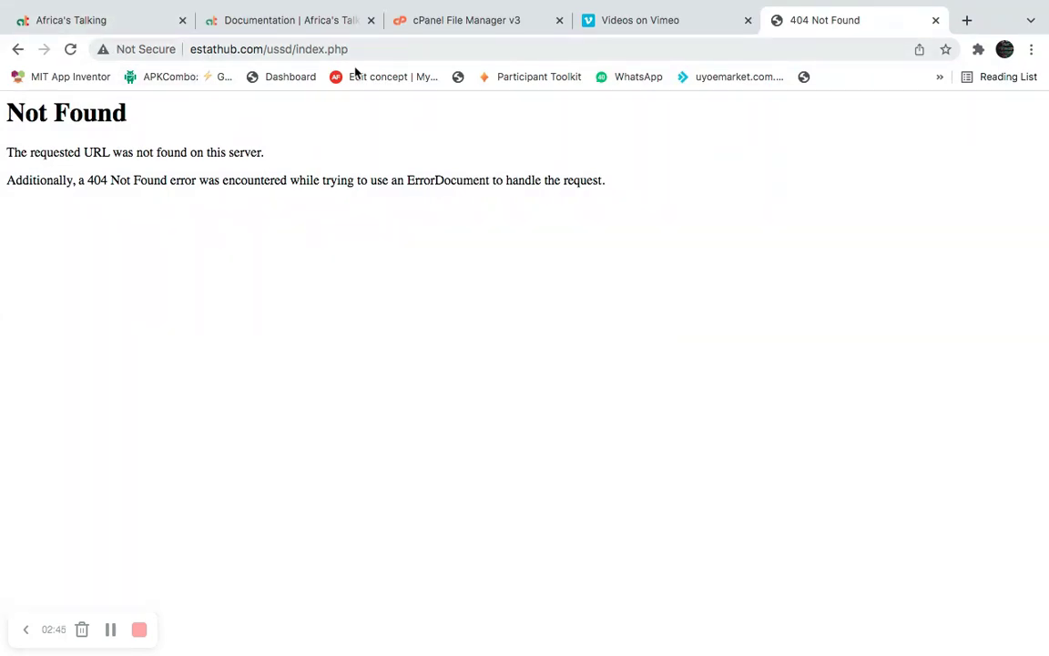
left_click(65, 20)
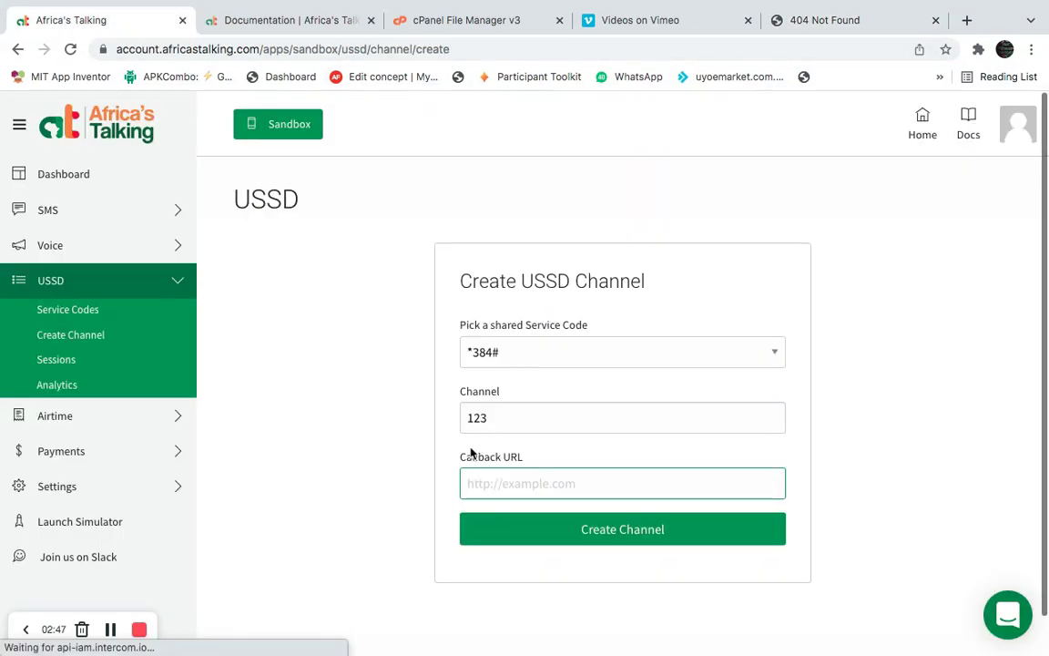
key("super+v")
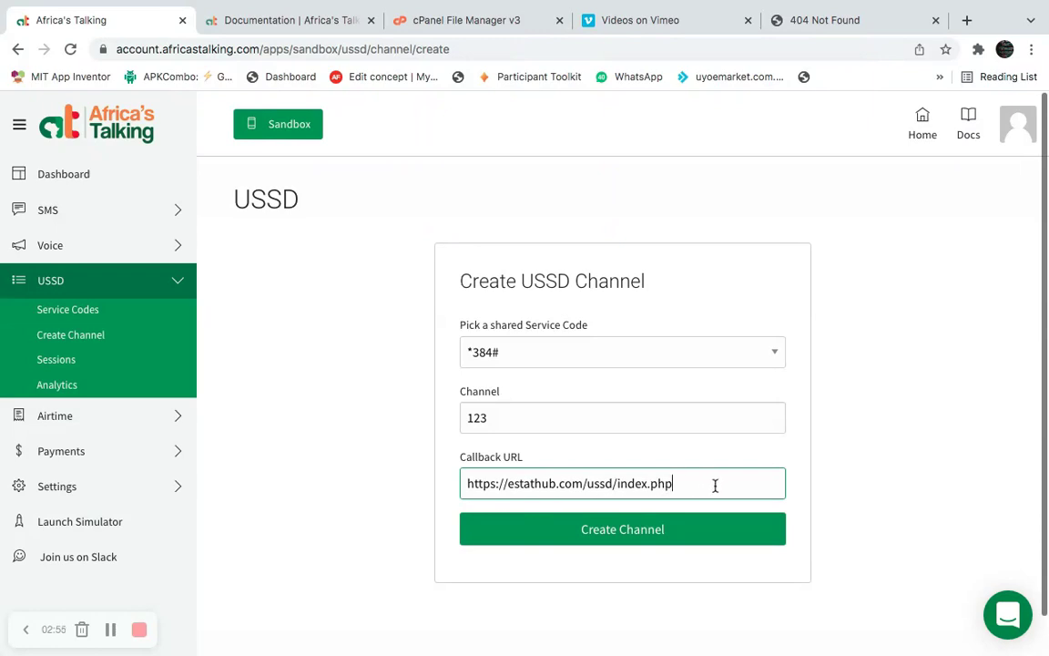
left_click(604, 533)
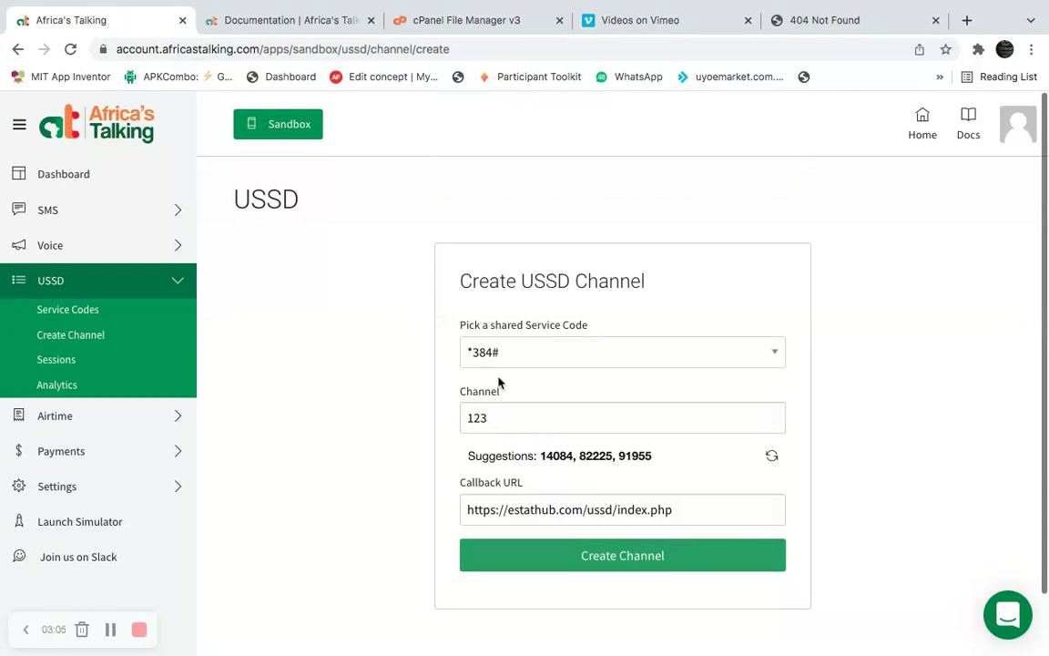
Replace channel 123 with the suggested 14084 and create channel *384*14084#.
left_click_drag(458, 393, 470, 421)
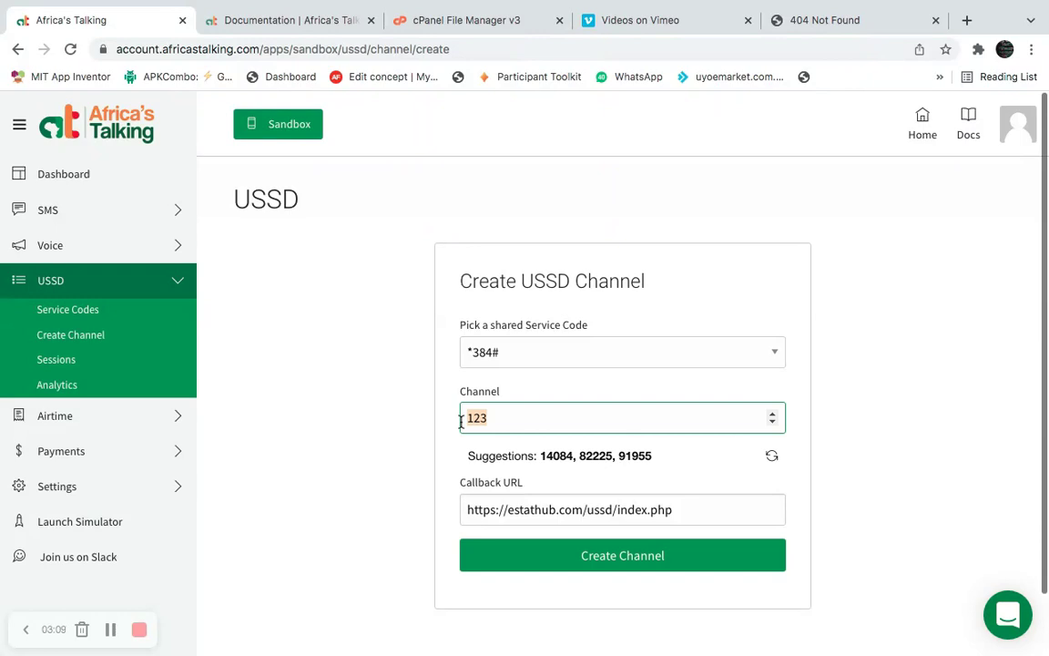
double_click(550, 455)
key("super+c")
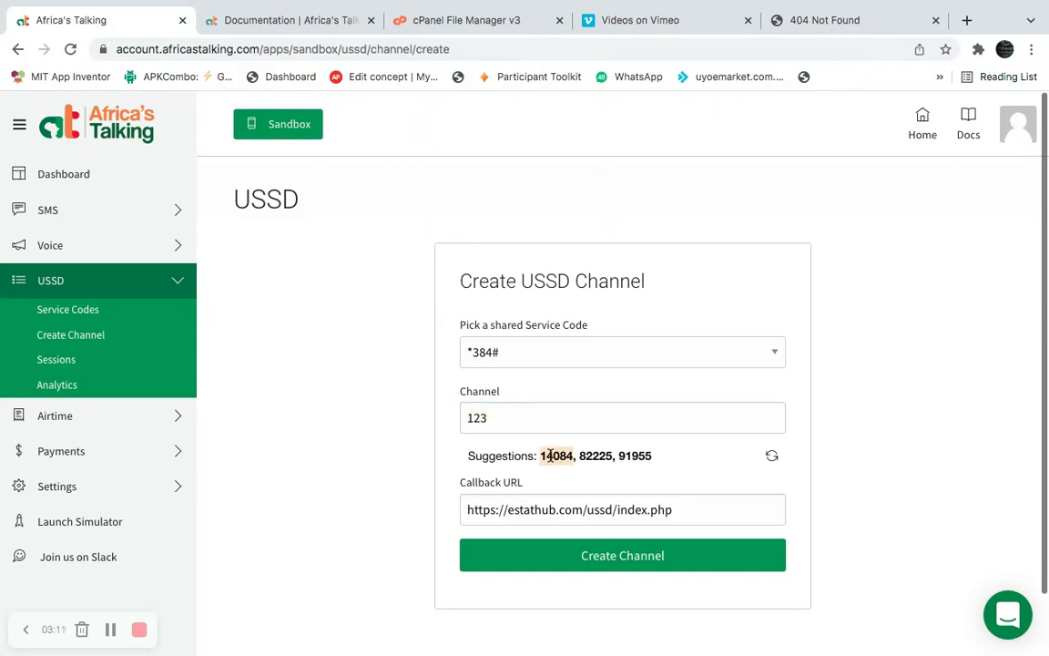
double_click(497, 421)
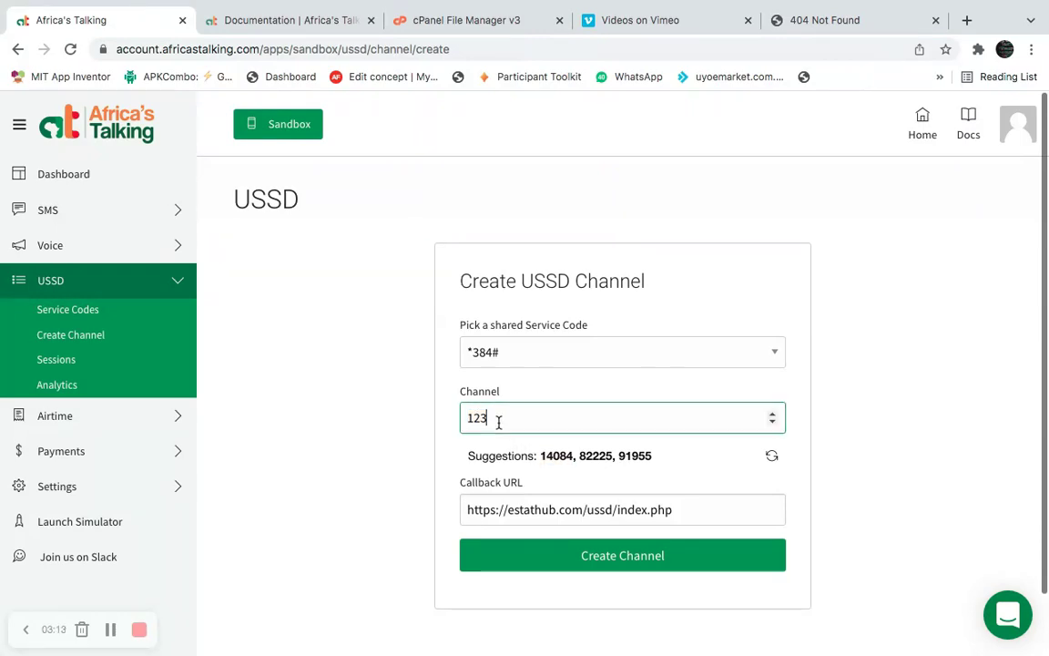
key("super+v")
left_click(558, 554)
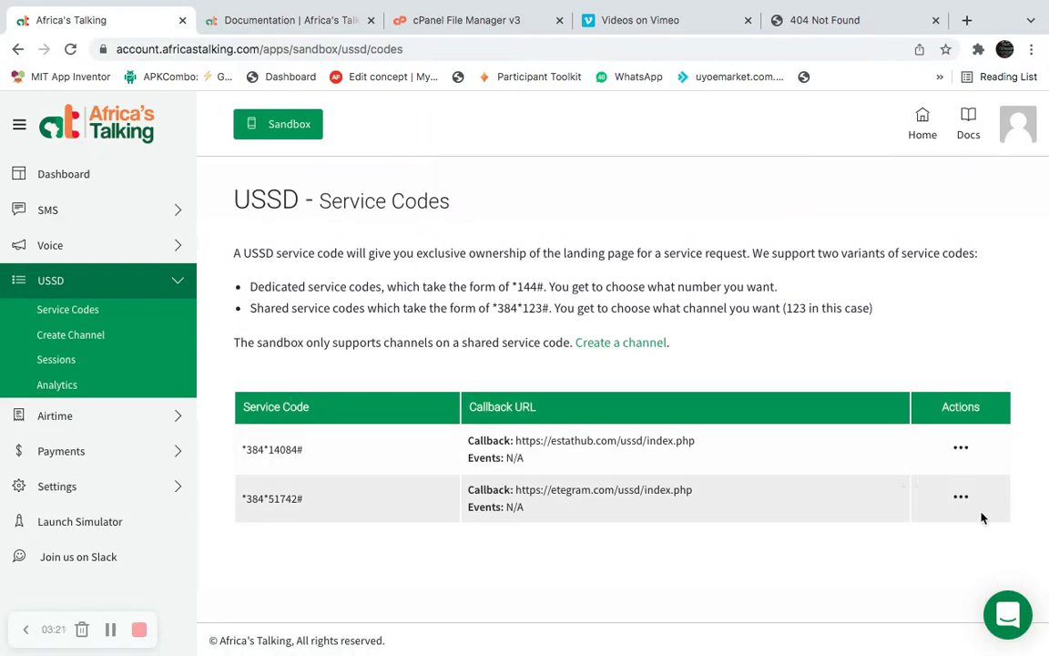
Delete the old *384*51742# channel from the service codes list.
left_click(956, 496)
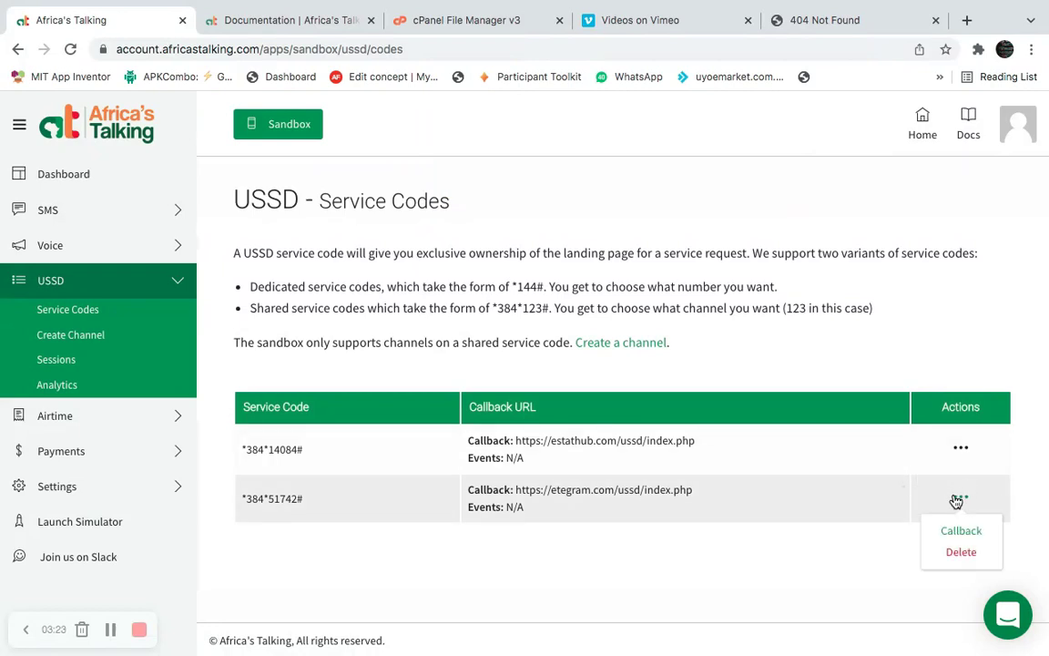
left_click(952, 551)
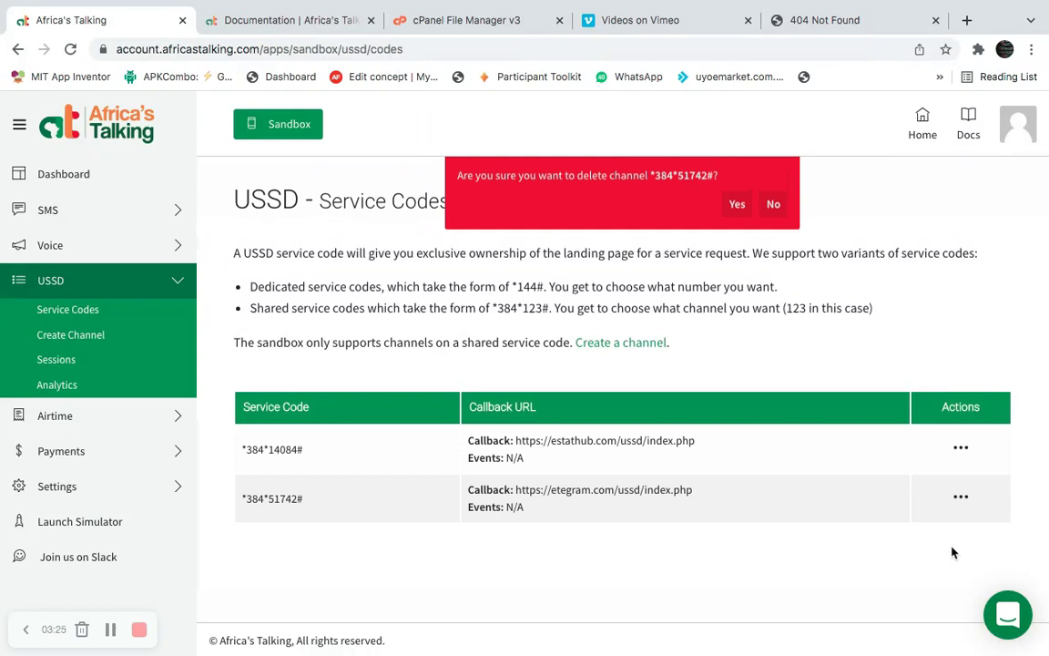
left_click(737, 204)
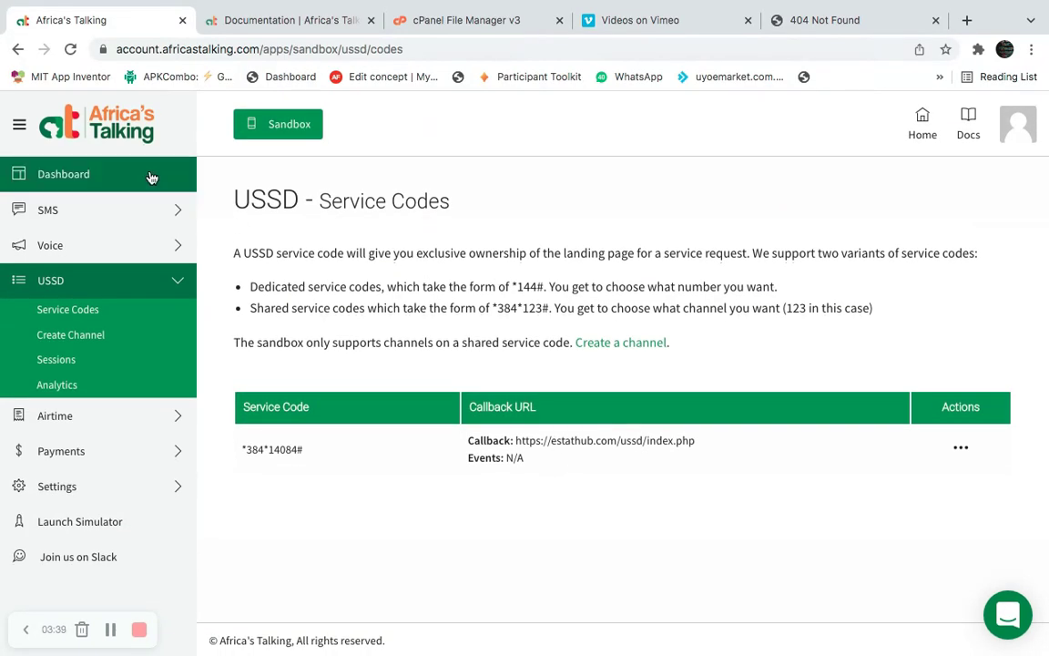
Open the sandbox simulator from the Dashboard in a new browser tab.
left_click(152, 176)
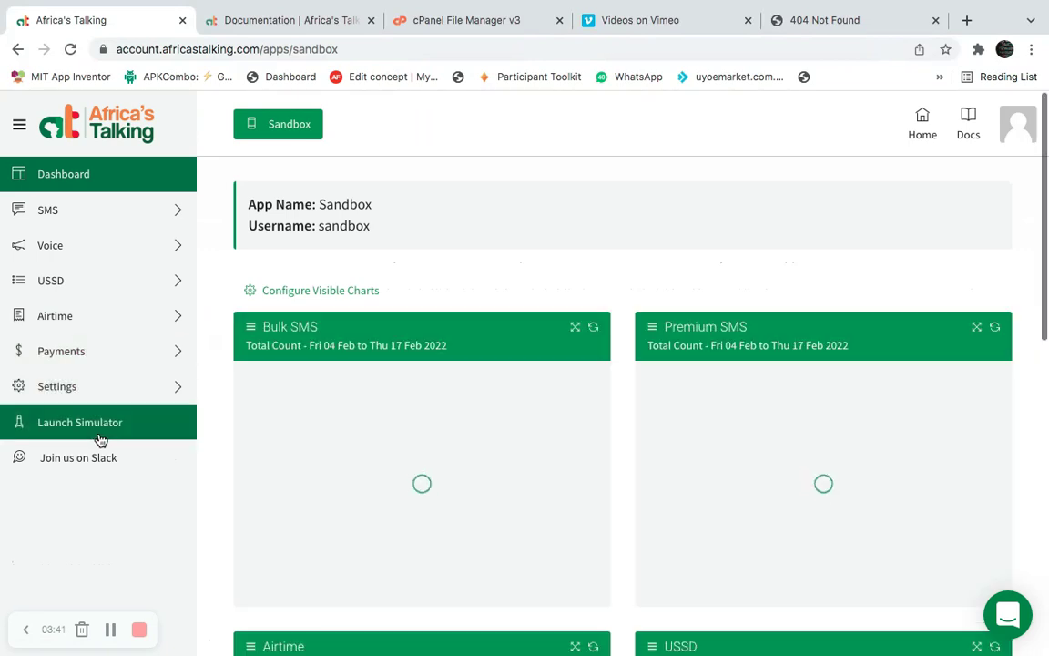
right_click(102, 430)
left_click(119, 441)
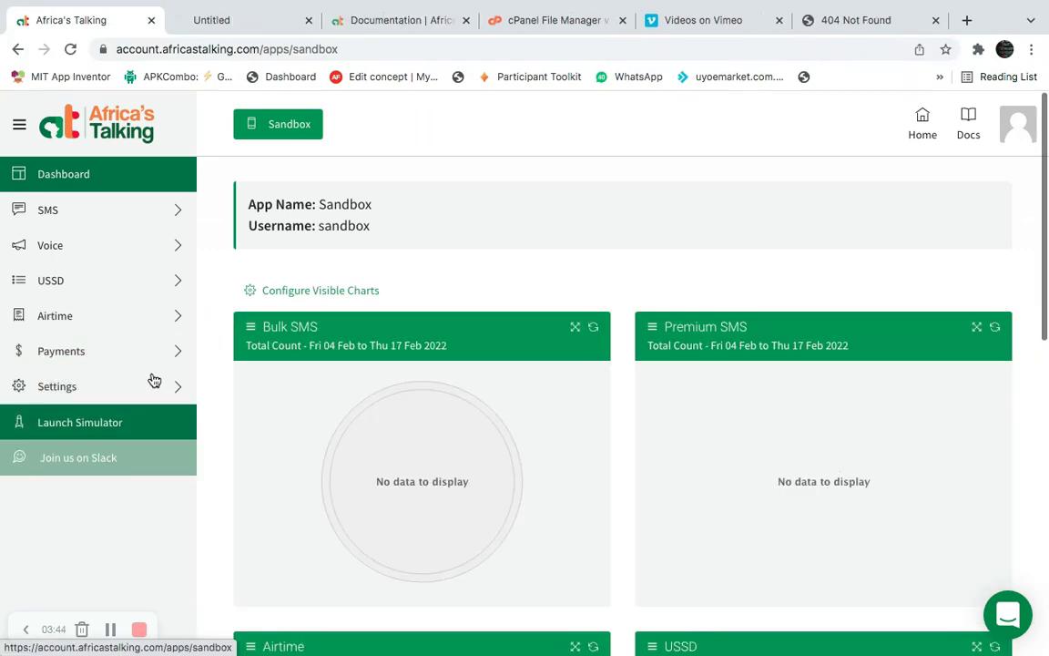
left_click(235, 22)
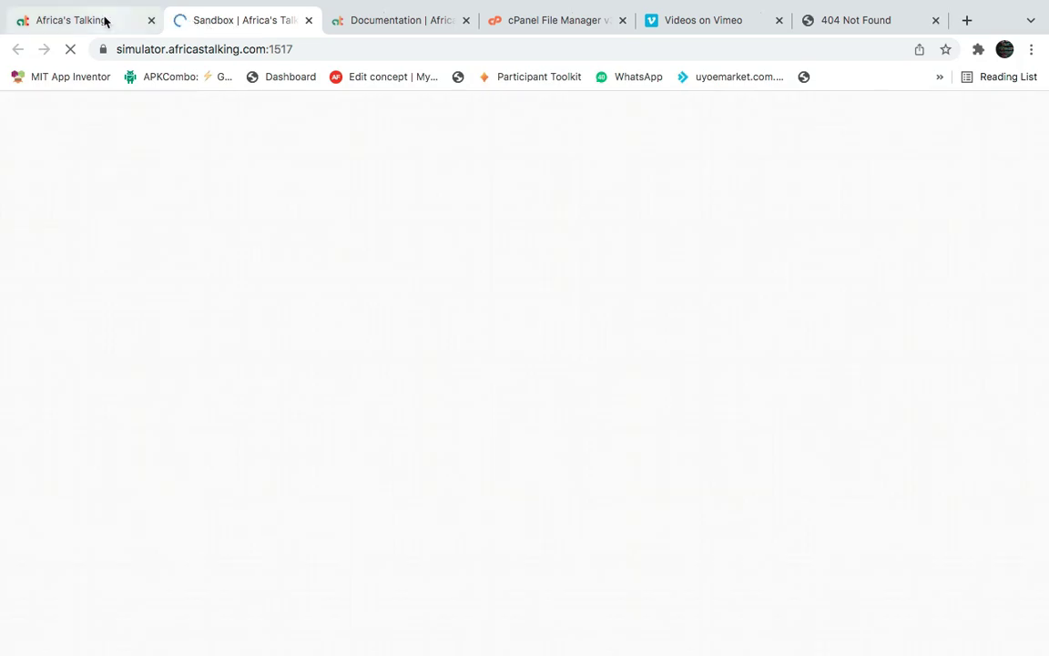
left_click(104, 20)
left_click(205, 21)
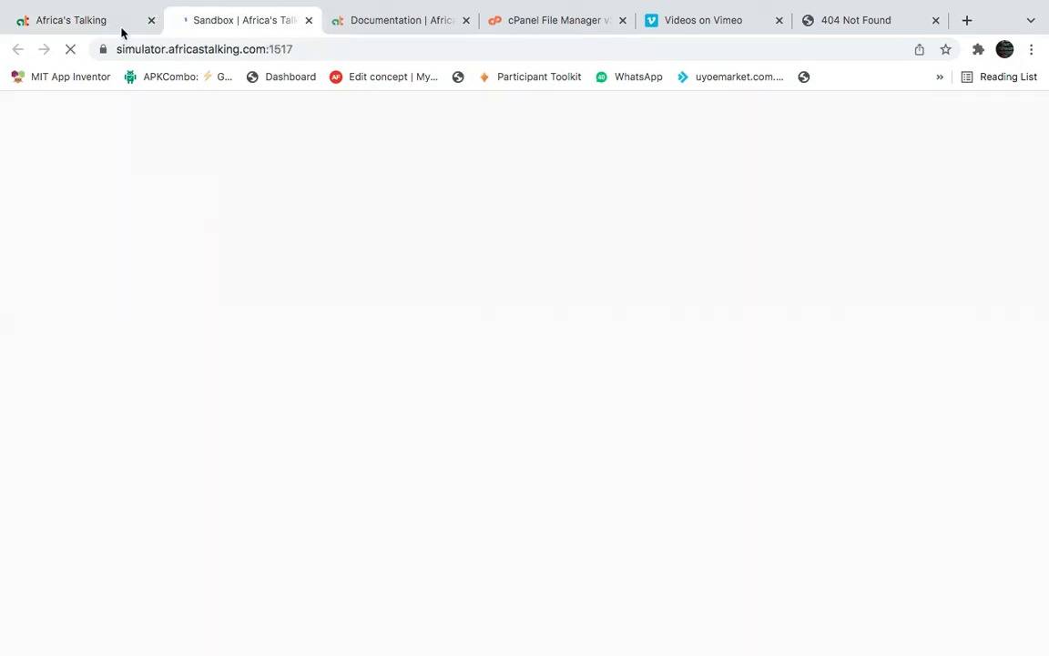
left_click(93, 24)
Enter a Nigerian phone number and try launching the simulator, editing digits after rejection.
left_click(187, 23)
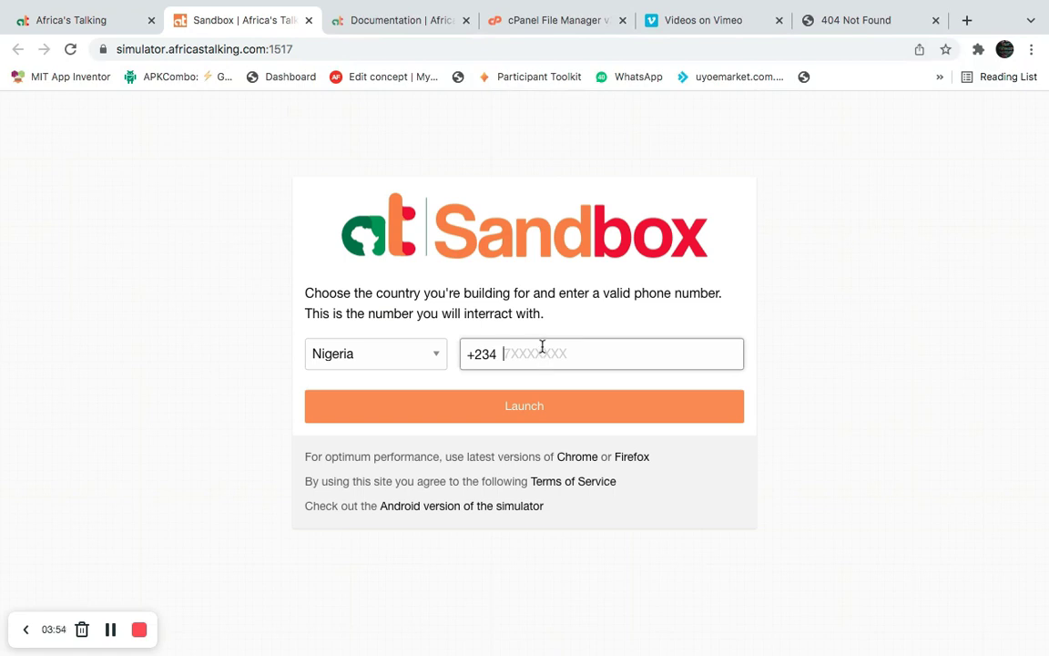
type("933445467")
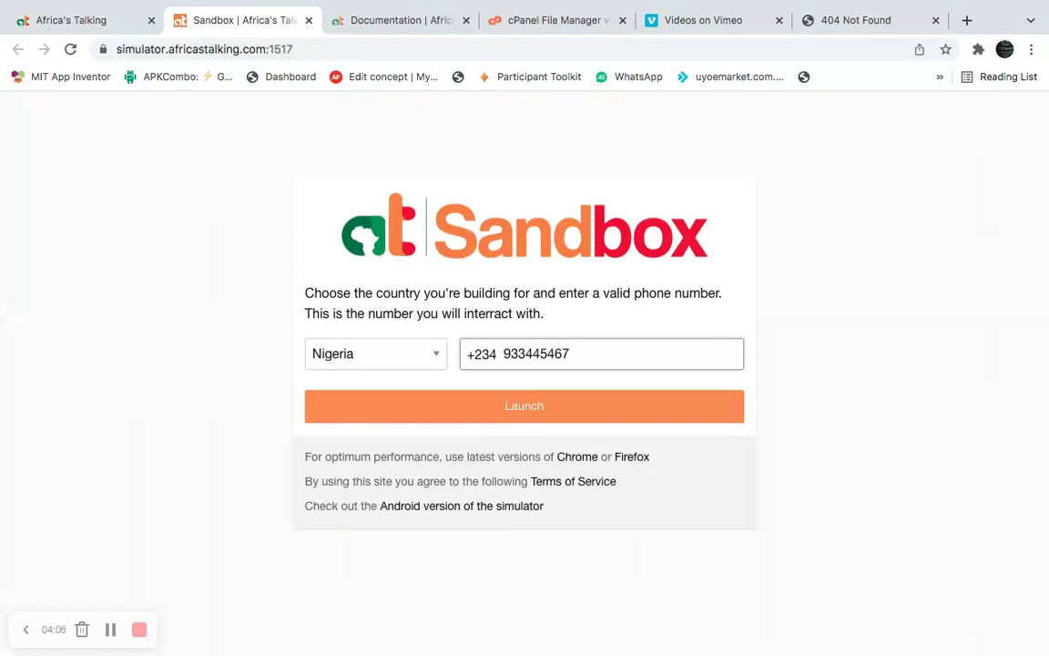
left_click(538, 419)
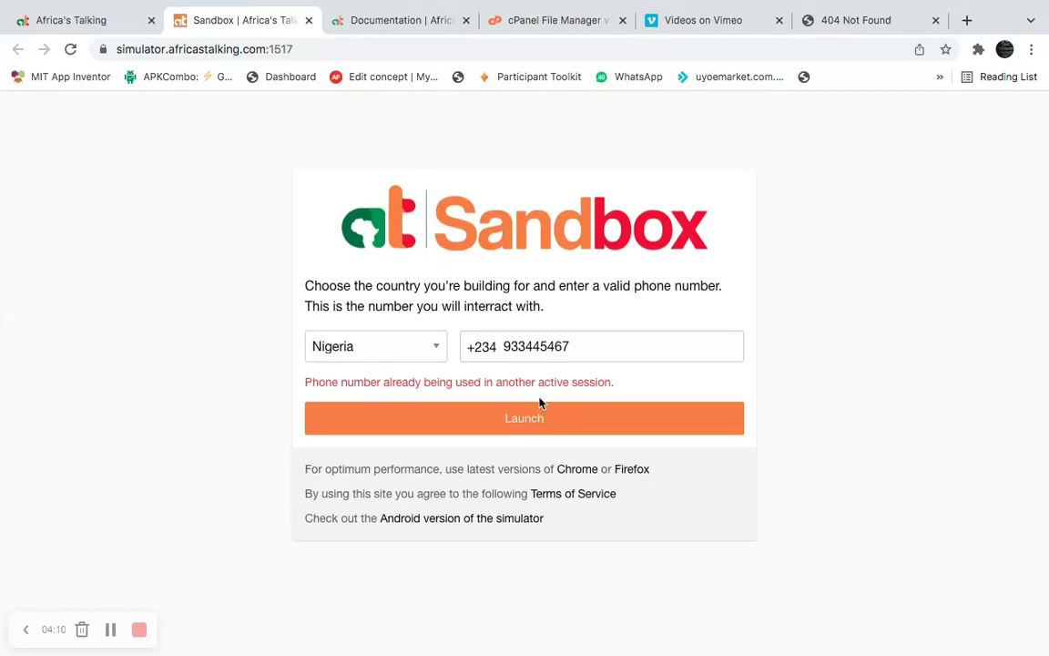
left_click(561, 349)
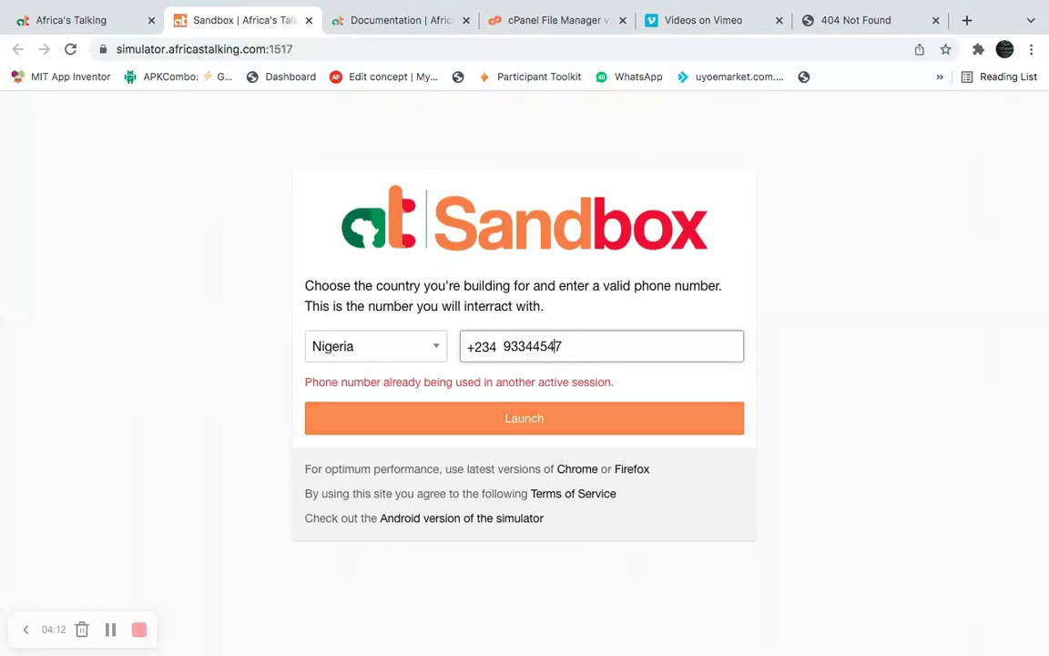
left_click(562, 422)
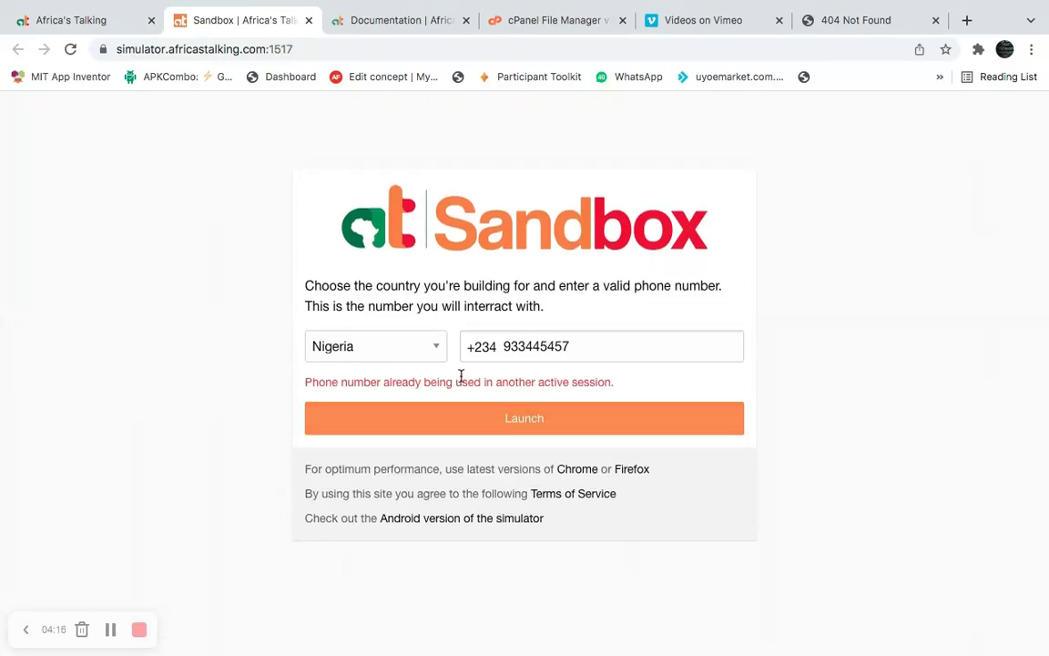
left_click(537, 346)
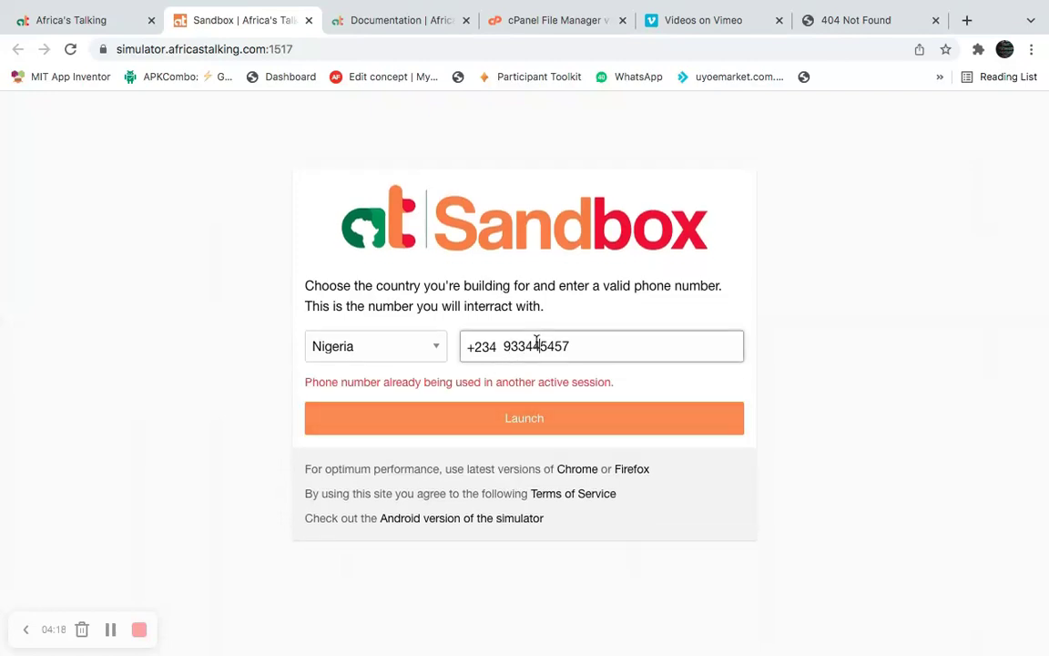
key("BackSpace")
type("3")
left_click(550, 419)
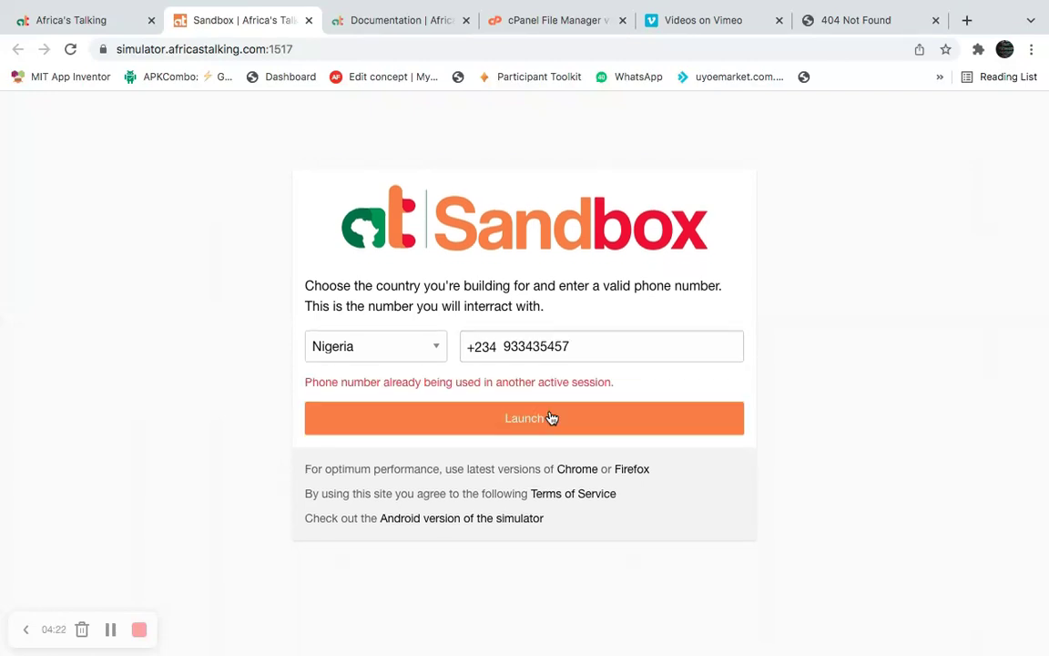
Keep adjusting the phone number and retrying launch, still rejected as already in another session.
left_click(510, 353)
type("8")
left_click(531, 421)
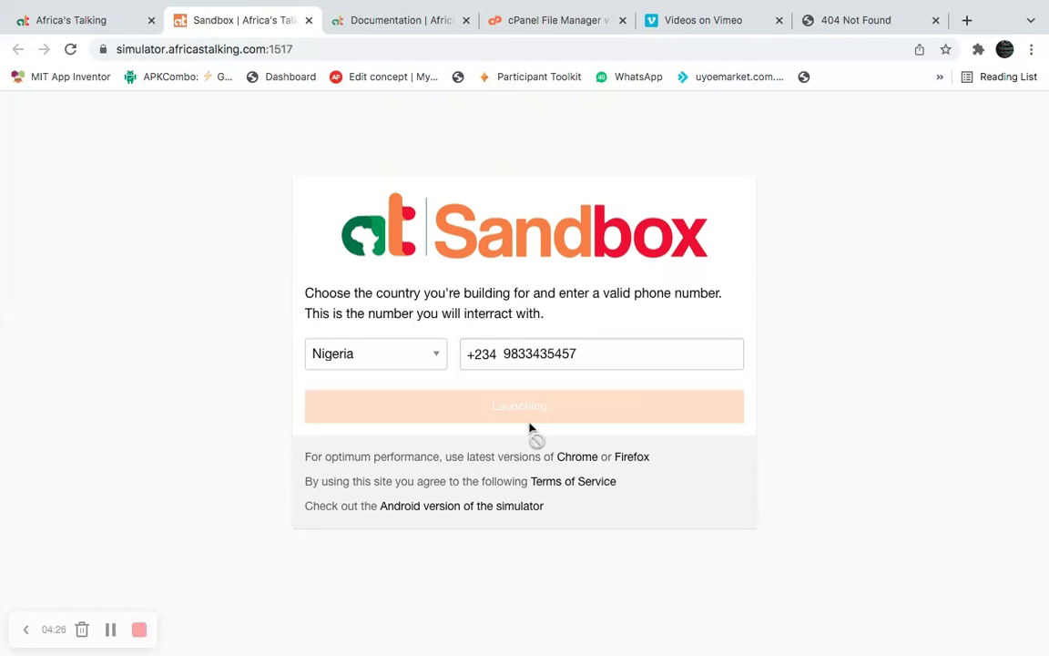
left_click(516, 352)
key("BackSpace")
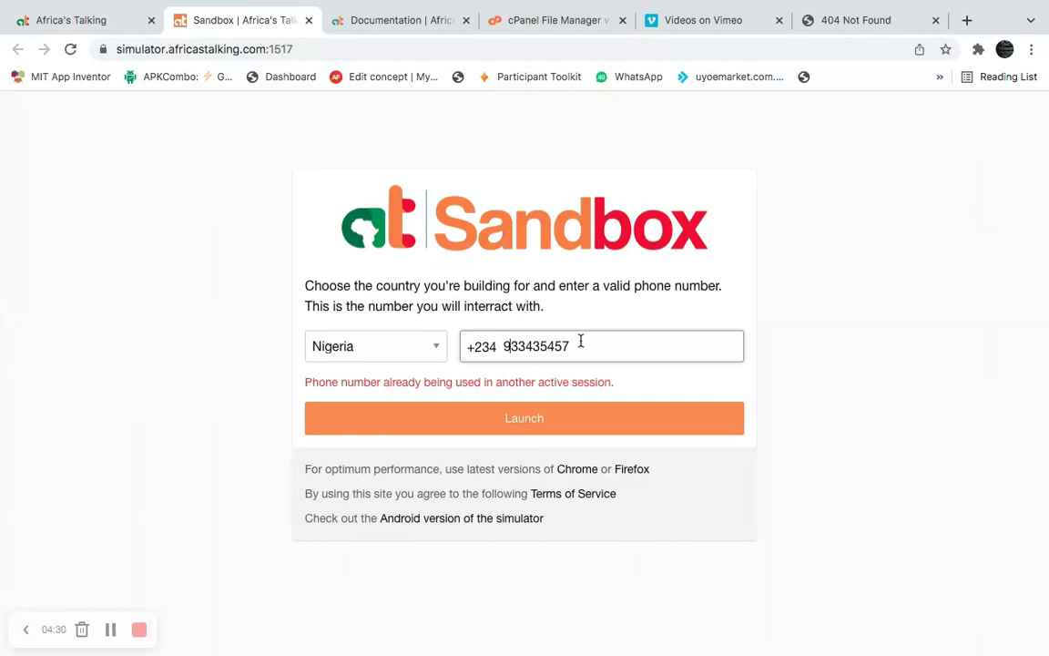
left_click(581, 341)
type("5")
left_click(520, 417)
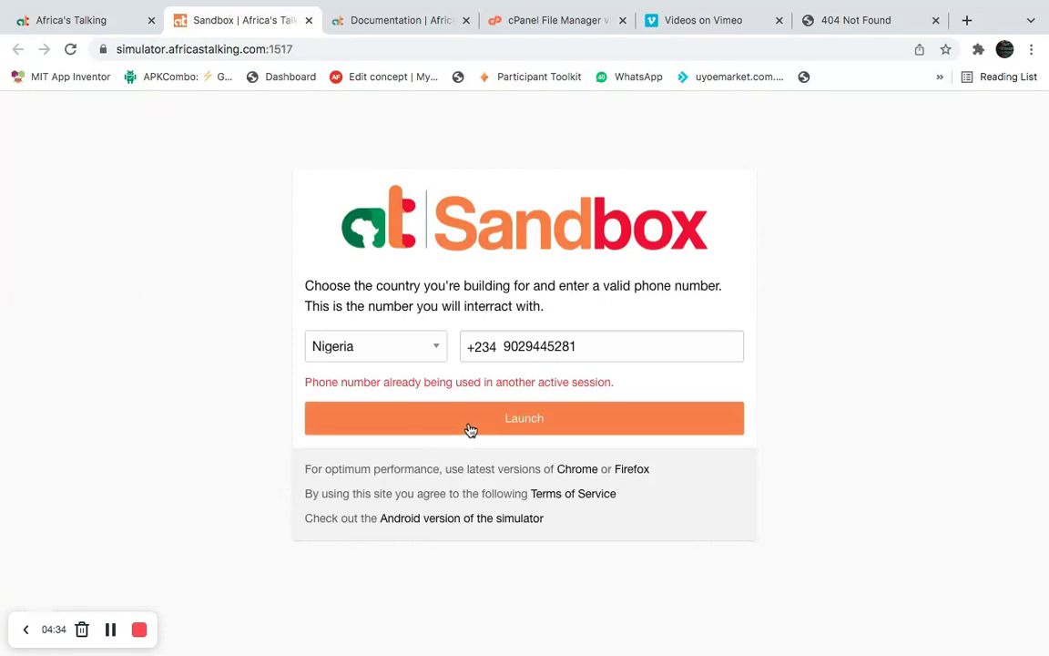
Launch the simulator's USSD dialer and copy *384*14084# from the Service Codes list.
left_click(470, 423)
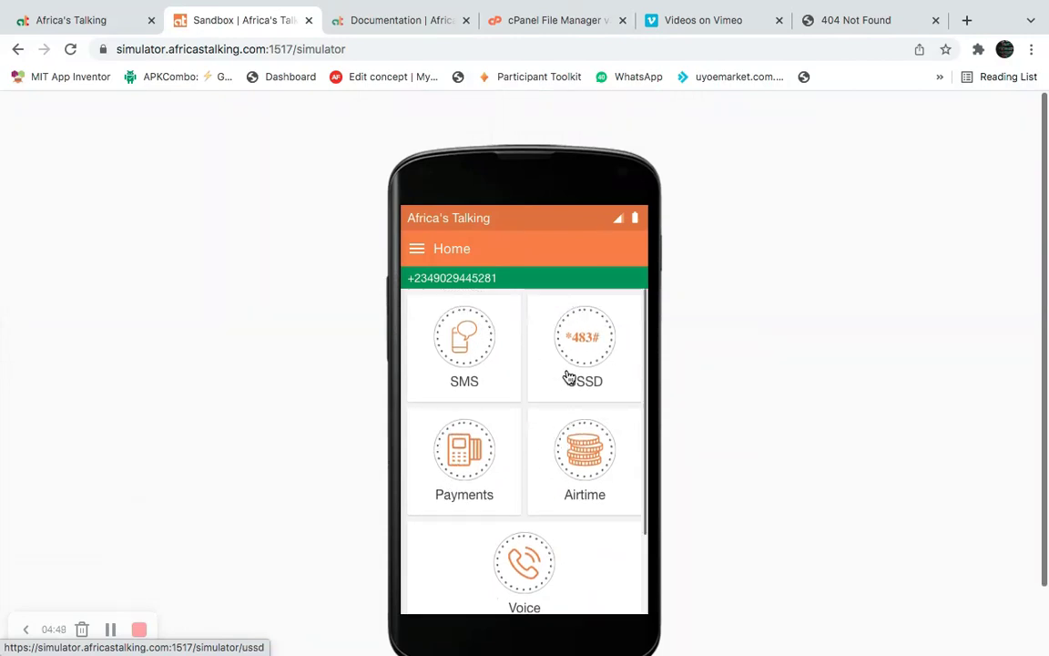
left_click(587, 340)
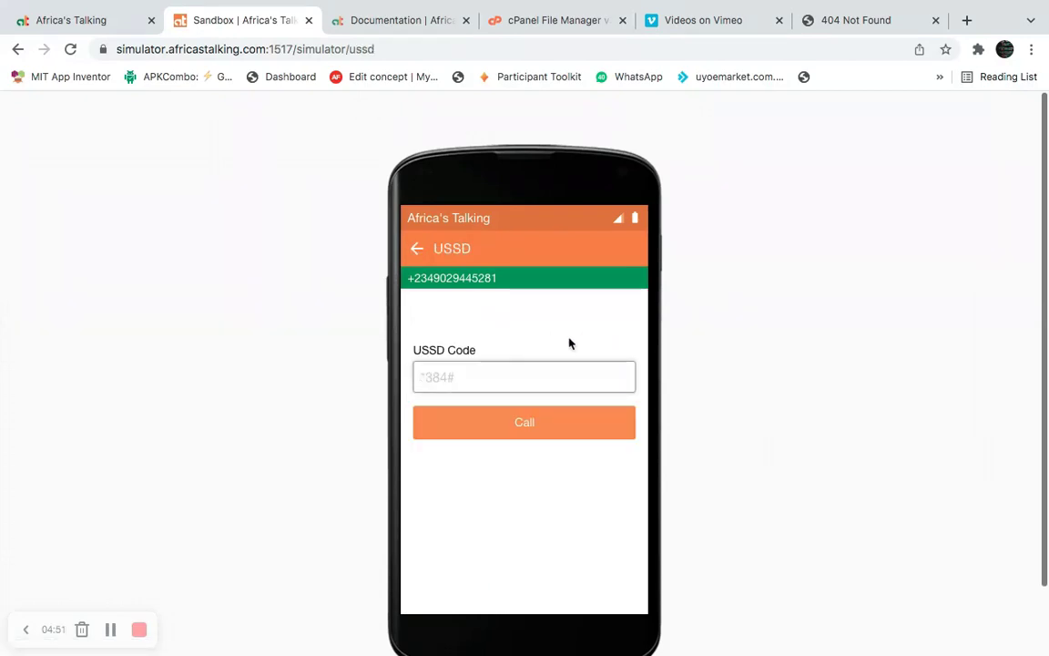
left_click(83, 20)
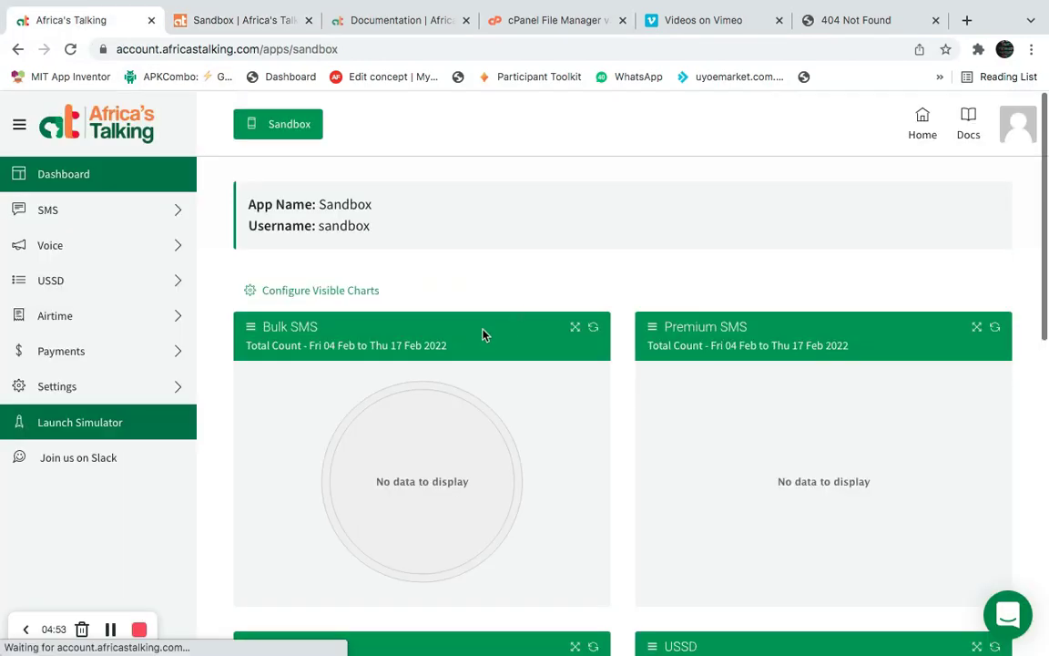
left_click(113, 281)
left_click(107, 310)
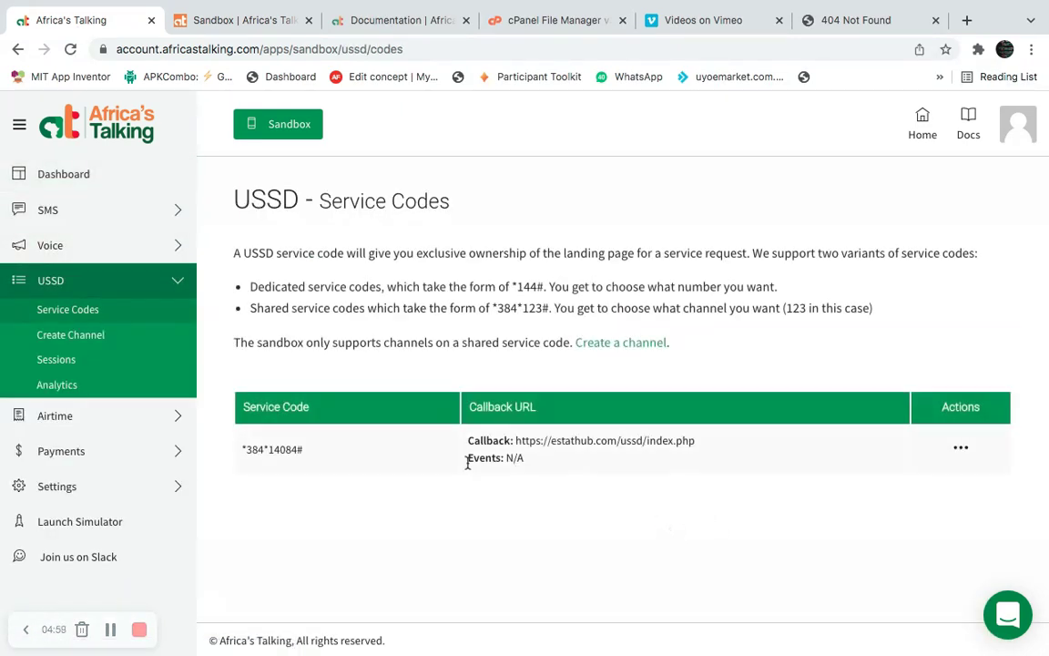
triple_click(267, 446)
key("ctrl+c")
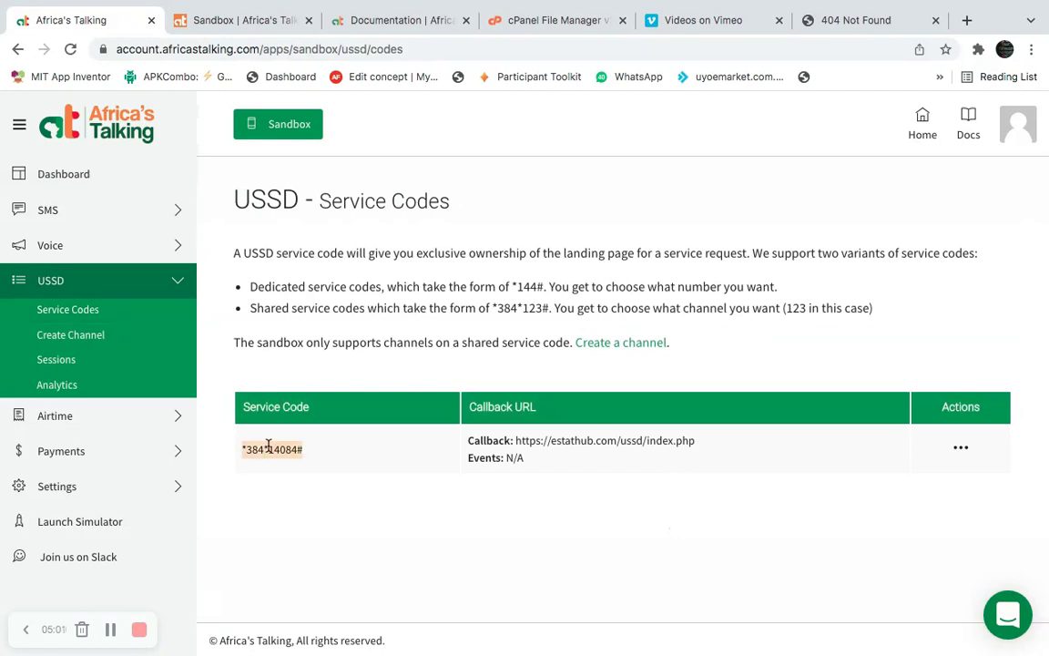
Dial *384*14084# in the simulator, dismiss the network error, then start a new file in cPanel's ussd folder.
left_click(219, 20)
left_click(456, 390)
key("ctrl+v")
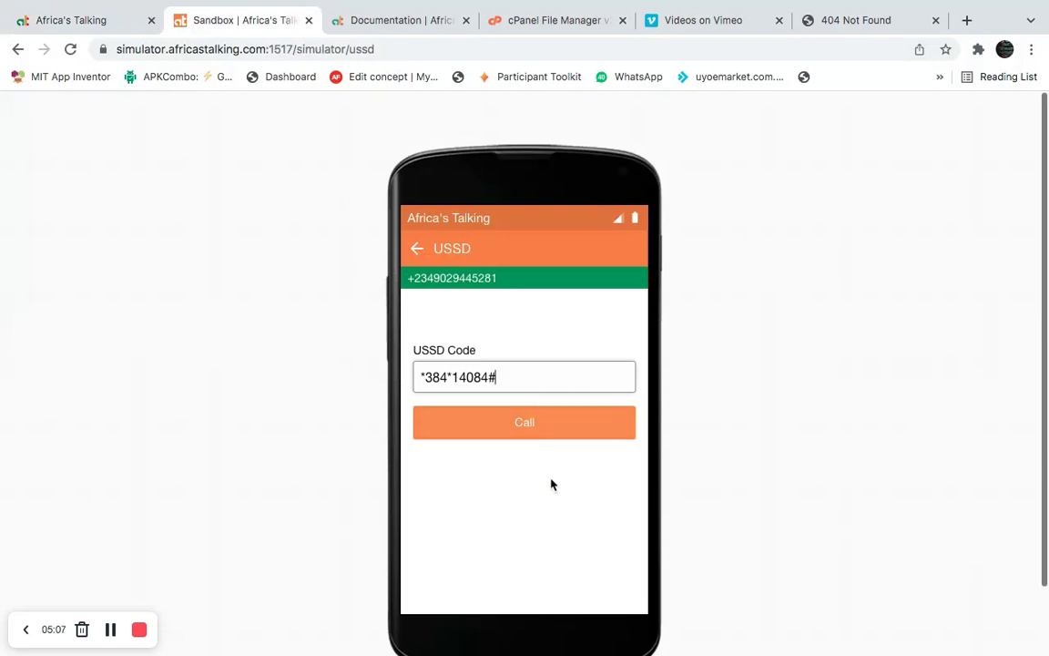
left_click(542, 423)
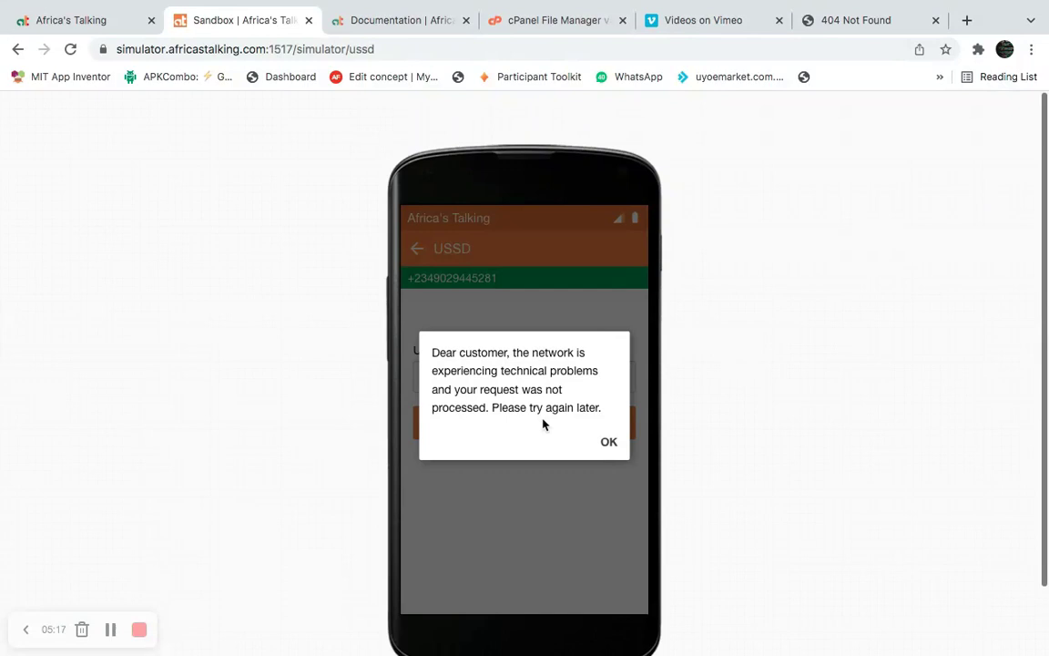
left_click(608, 443)
left_click(499, 21)
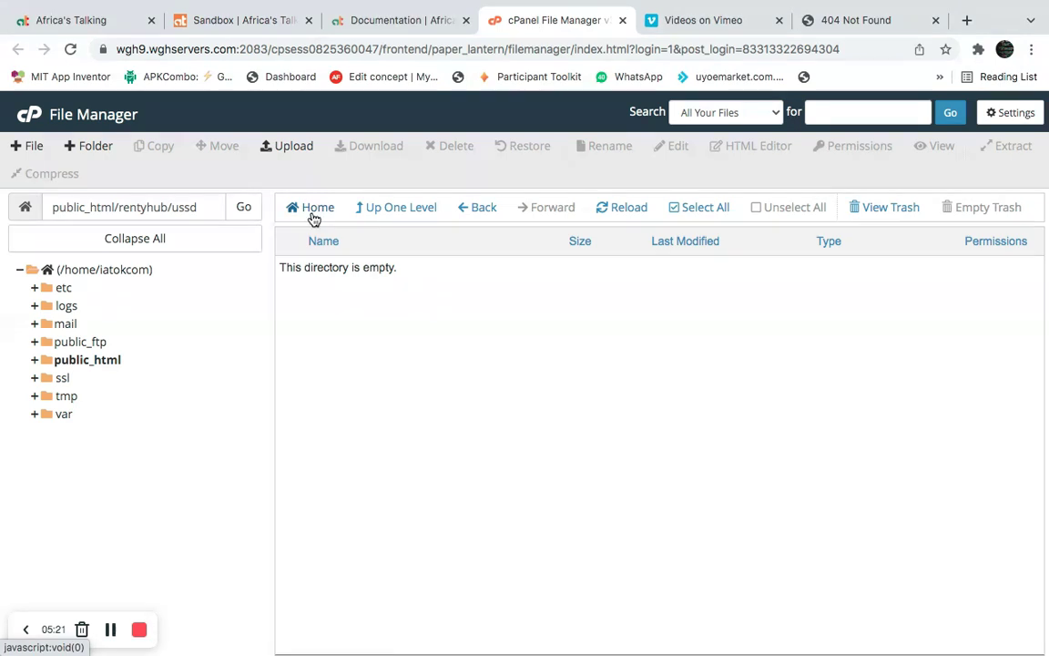
left_click(29, 145)
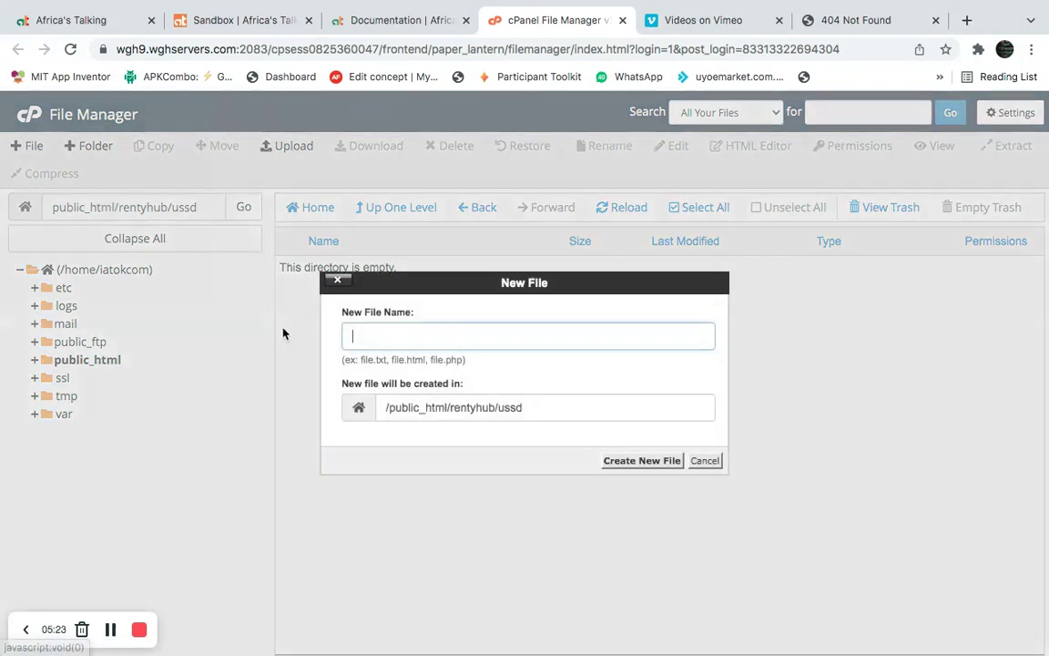